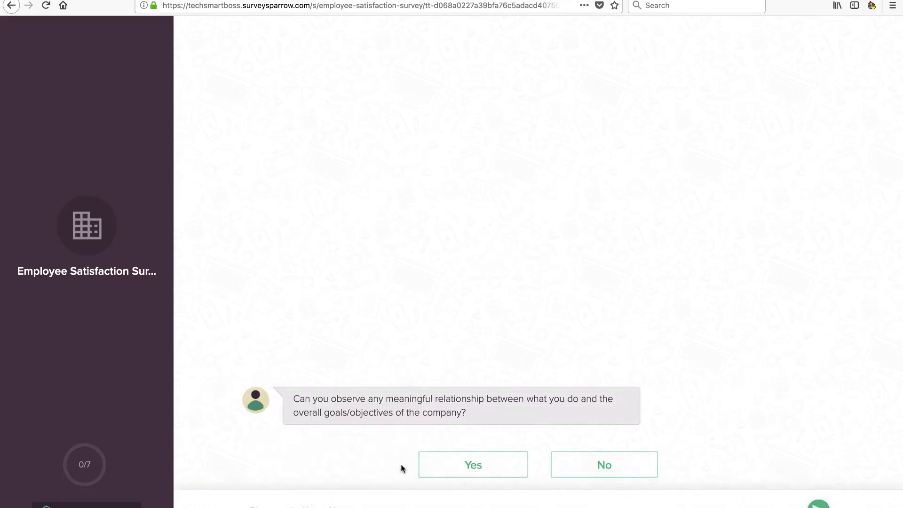
# Step: Answer Yes to the first question and rate feeling valued at work as 3
pyautogui.click(463, 471)
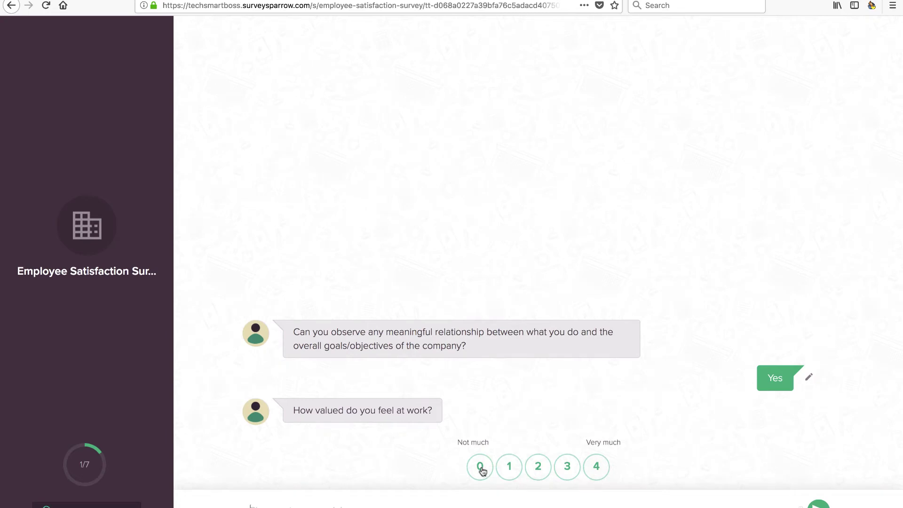
pyautogui.click(565, 476)
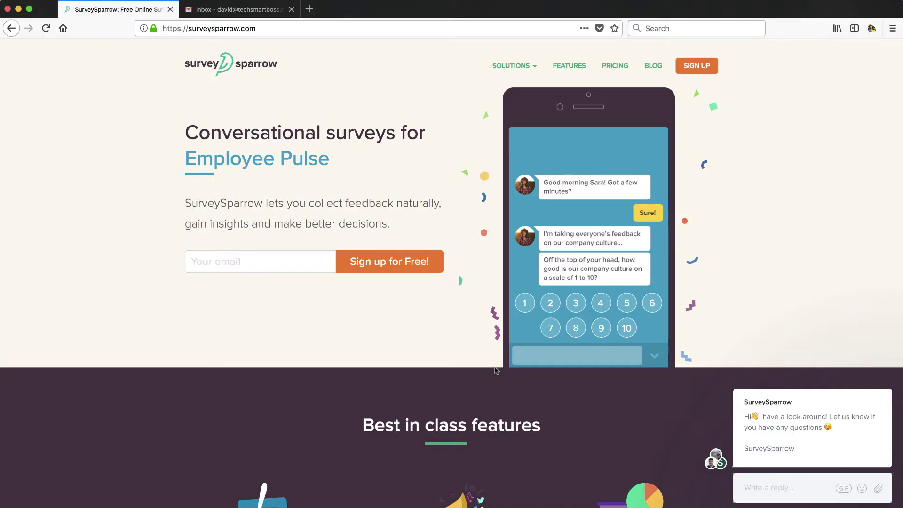
pyautogui.scroll(-2, 494, 370)
pyautogui.scroll(2, 495, 370)
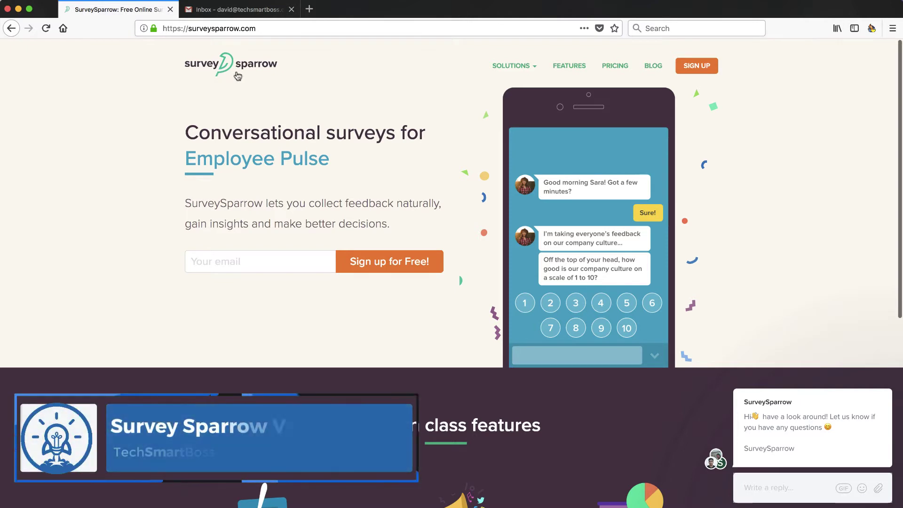
pyautogui.scroll(-2, 318, 196)
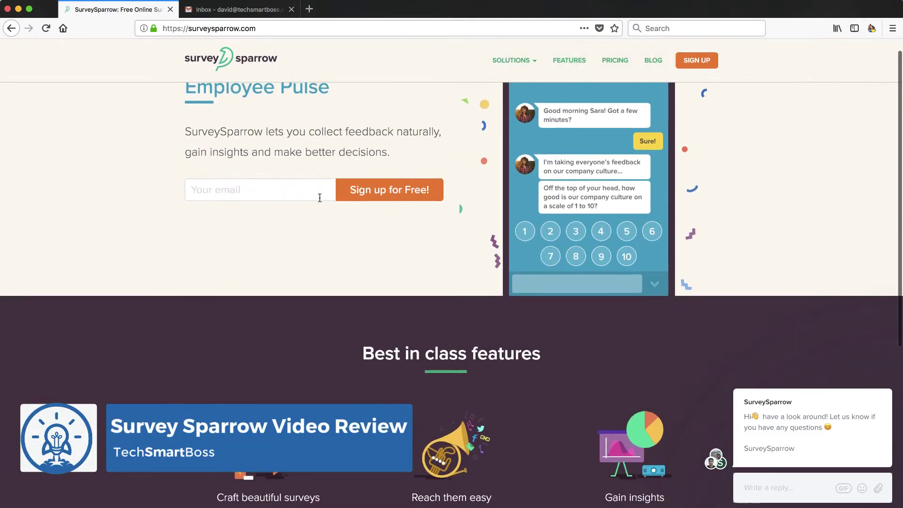
pyautogui.scroll(2, 319, 198)
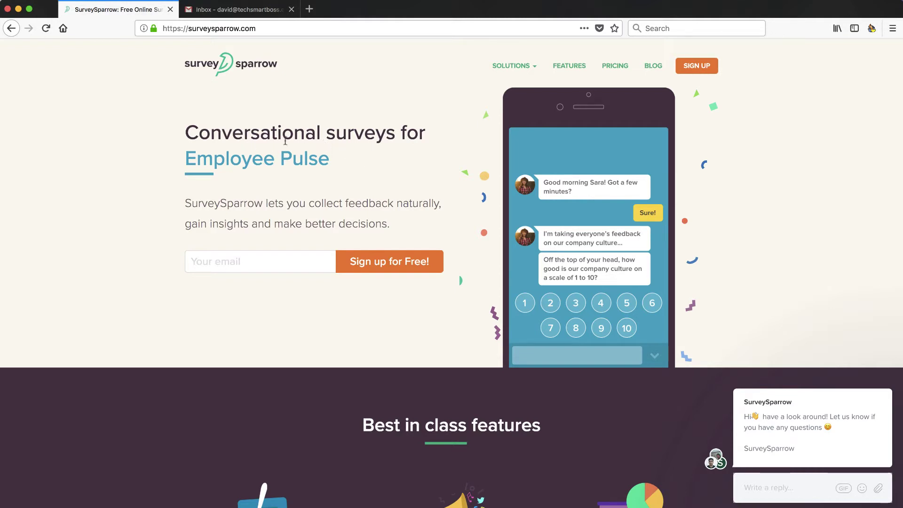
pyautogui.scroll(-5, 391, 228)
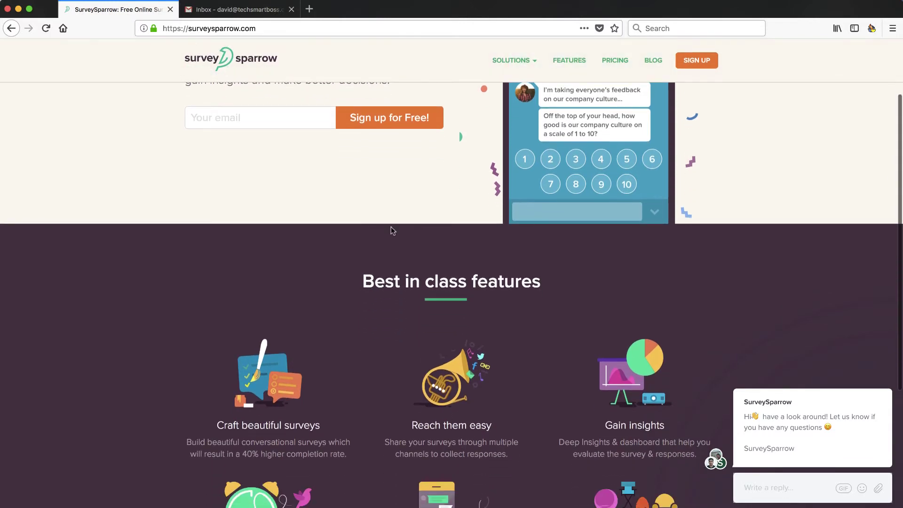
pyautogui.scroll(-5, 391, 228)
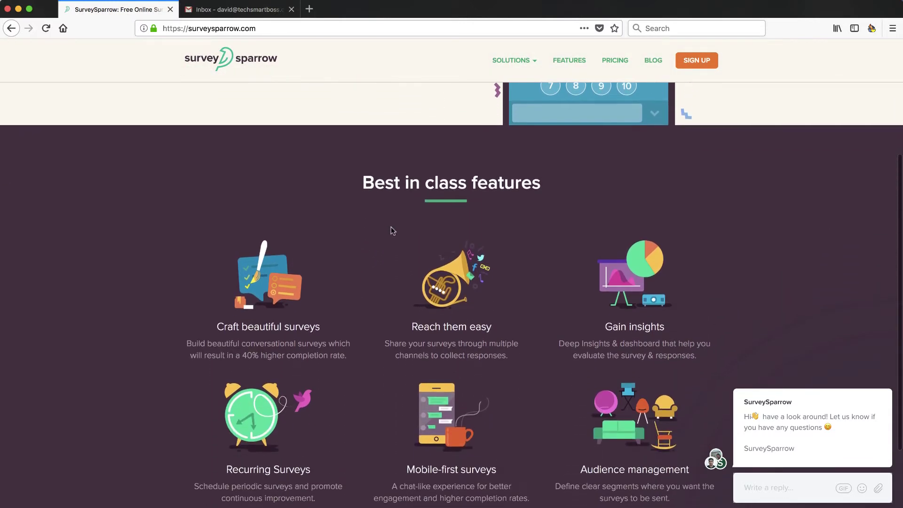
pyautogui.scroll(-4, 391, 227)
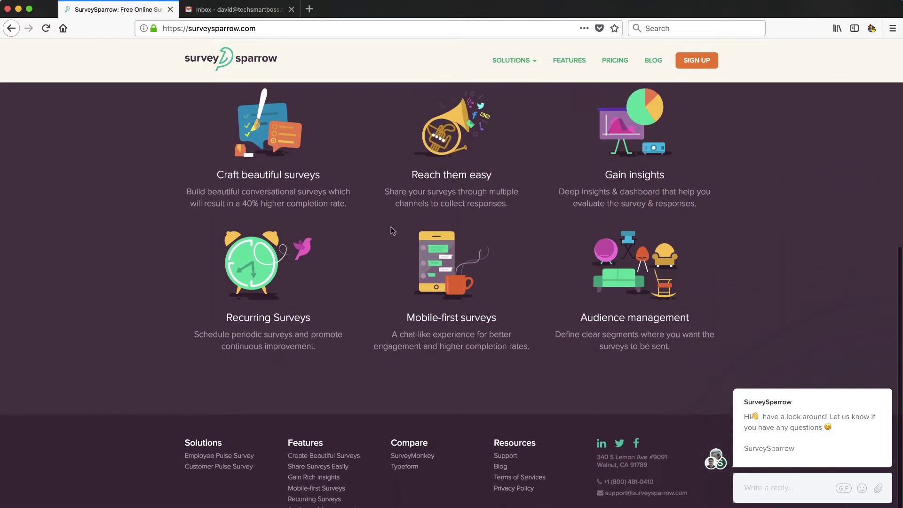
pyautogui.scroll(10, 395, 273)
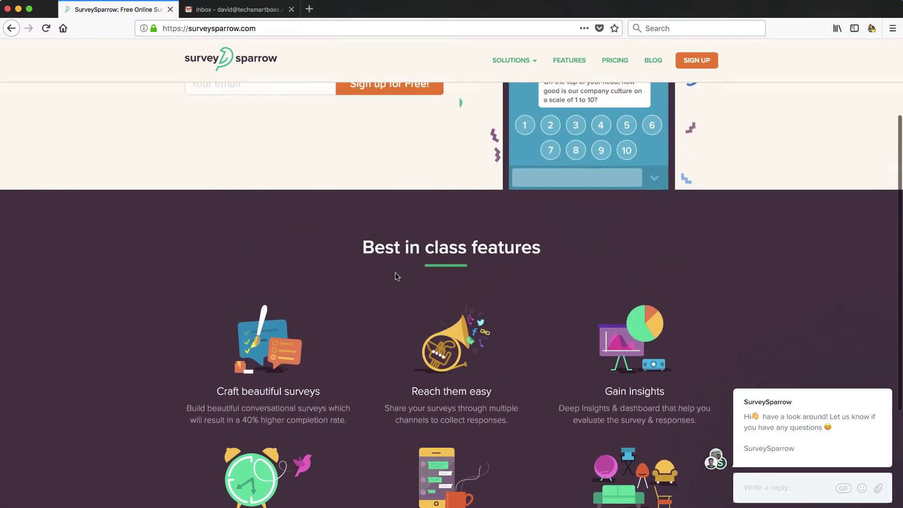
pyautogui.scroll(1, 395, 276)
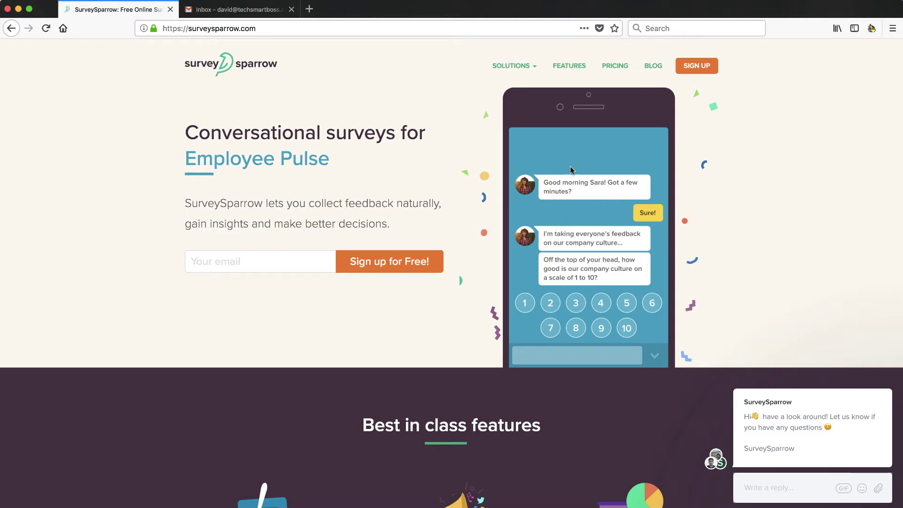
# Step: Begin sign-up with the account e-mail and password, and let the browser save the login
pyautogui.click(699, 69)
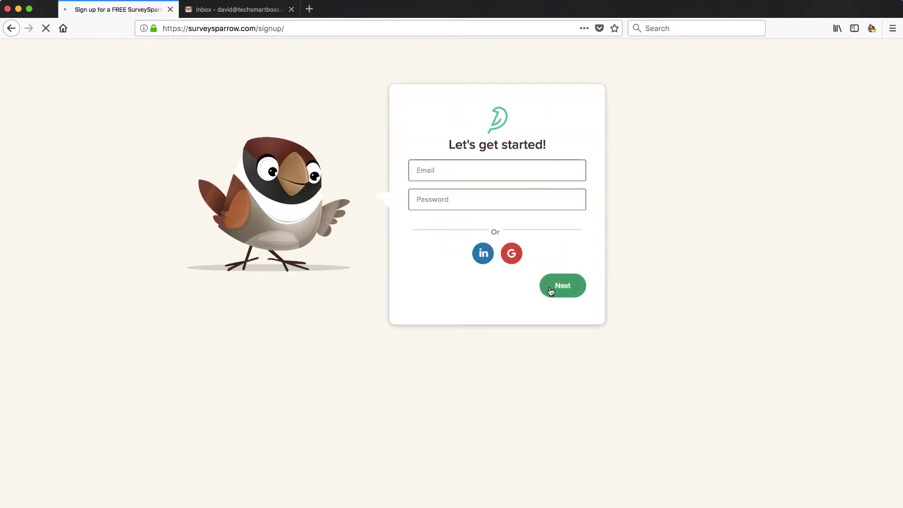
pyautogui.click(462, 170)
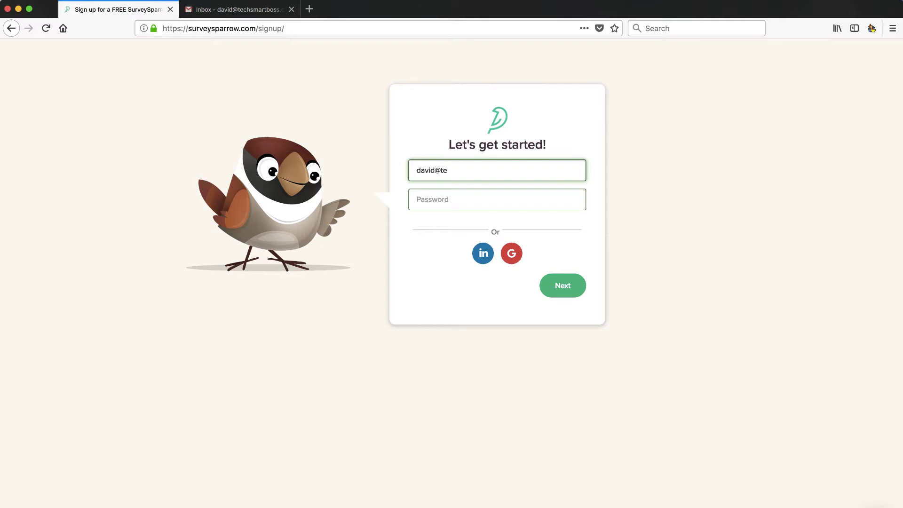
pyautogui.click(458, 197)
pyautogui.write('•••')
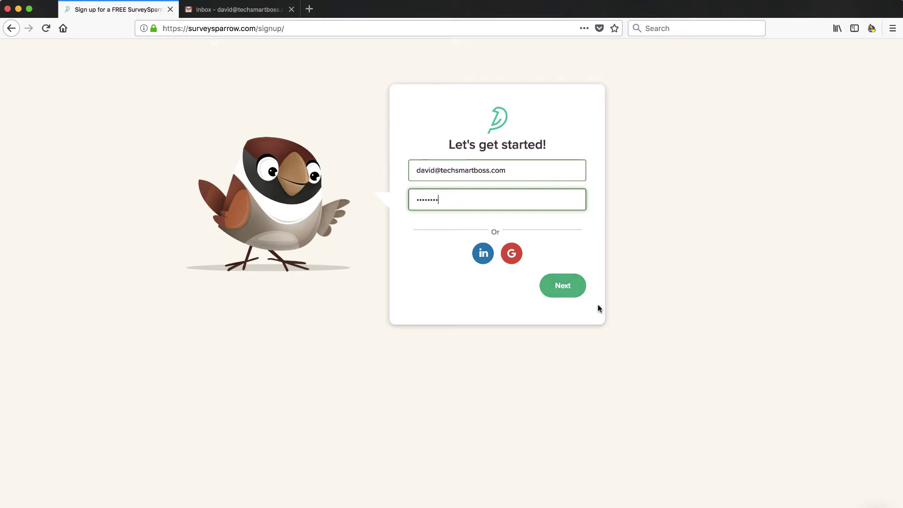
pyautogui.click(574, 283)
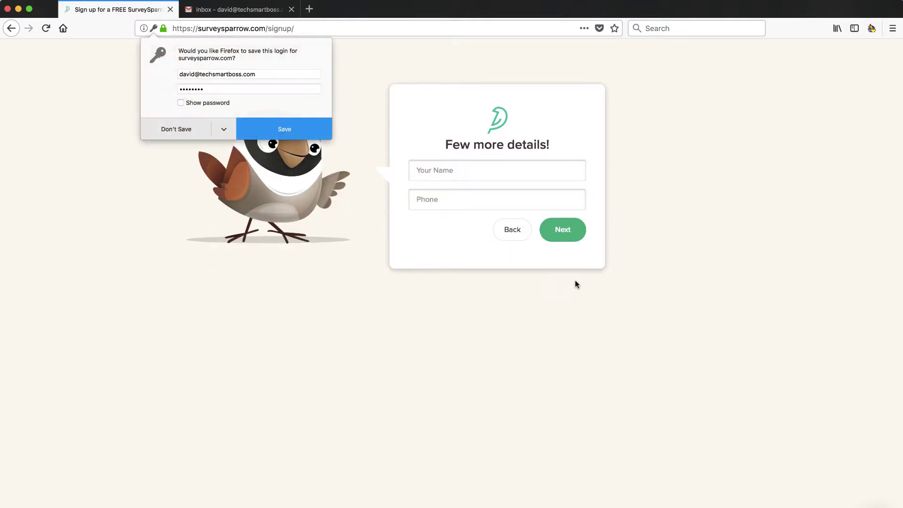
pyautogui.click(244, 134)
# Step: Enter the full name and company name to finish creating the account
pyautogui.click(417, 170)
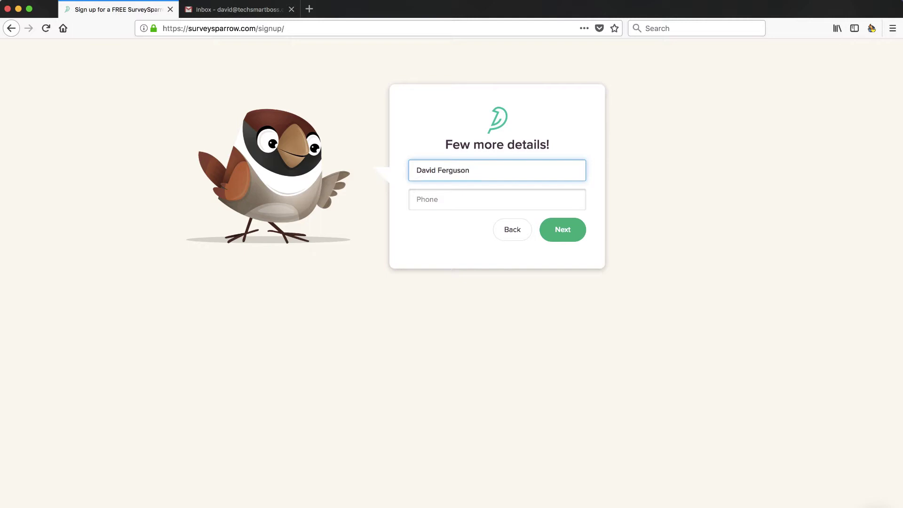
pyautogui.click(561, 232)
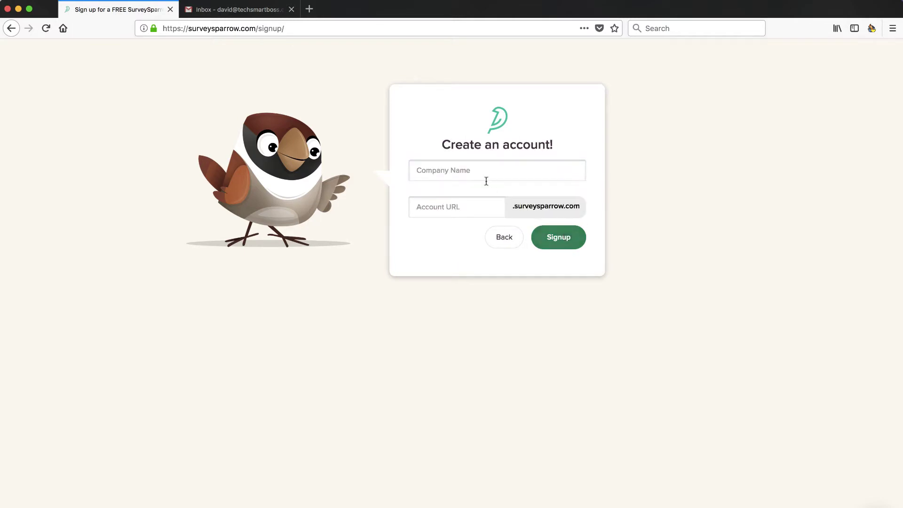
pyautogui.click(479, 175)
pyautogui.write('techsmartboss')
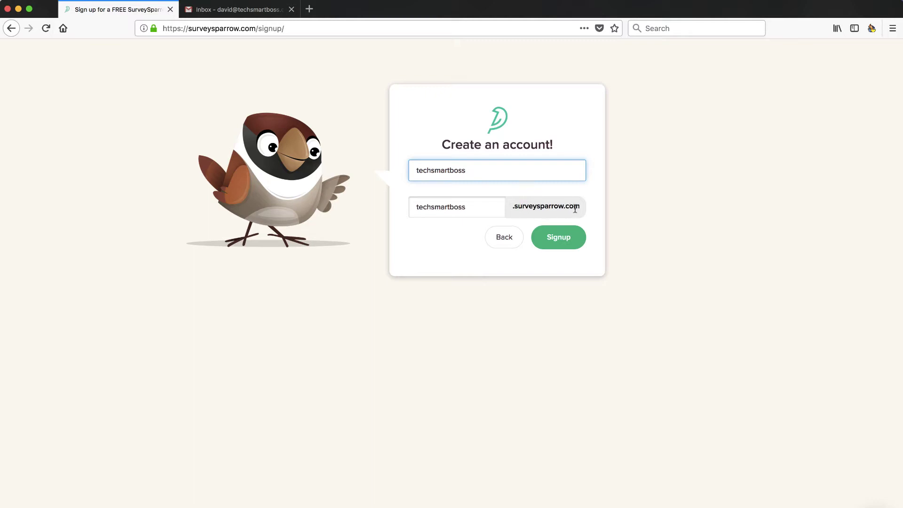
pyautogui.click(560, 242)
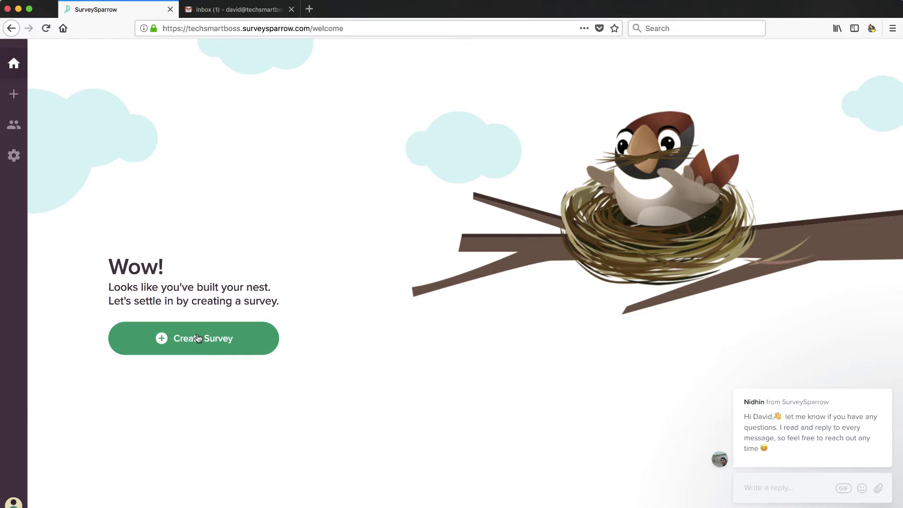
# Step: Dismiss the support chat message on the welcome page and open the account settings
pyautogui.moveTo(828, 390)
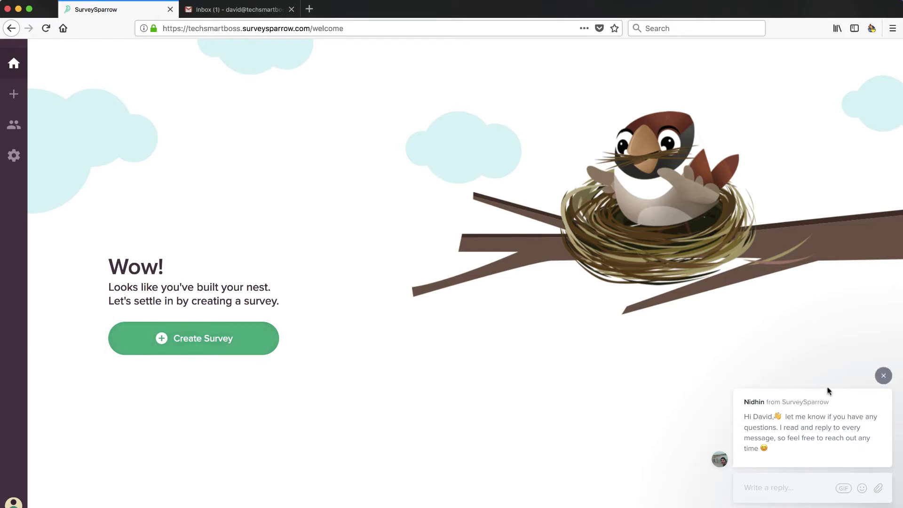
pyautogui.click(884, 377)
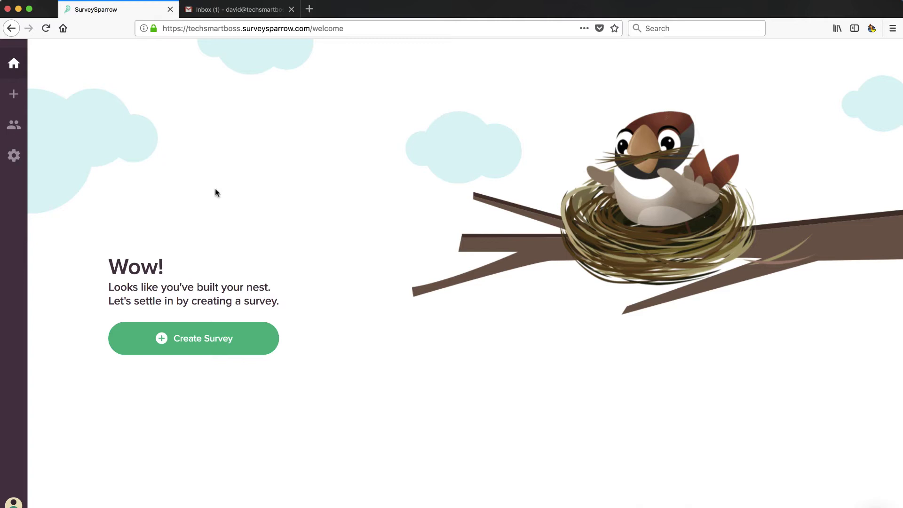
pyautogui.moveTo(22, 95)
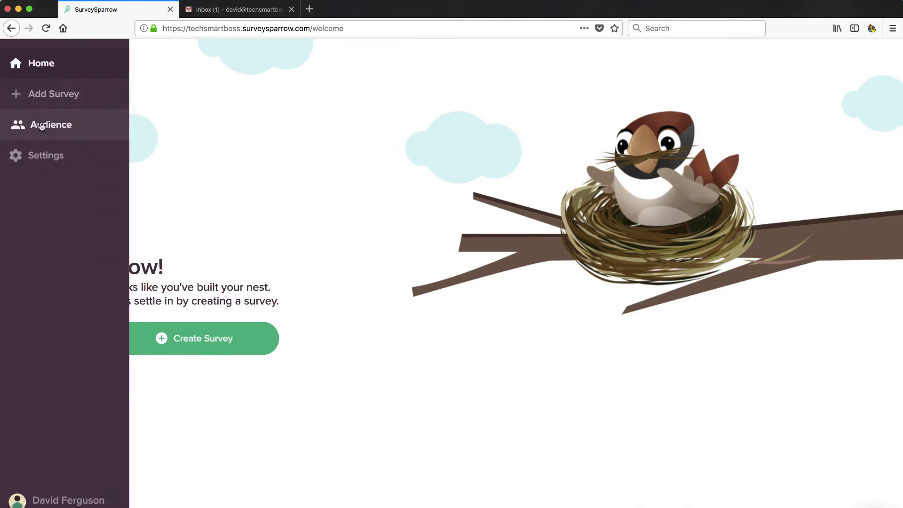
pyautogui.click(42, 156)
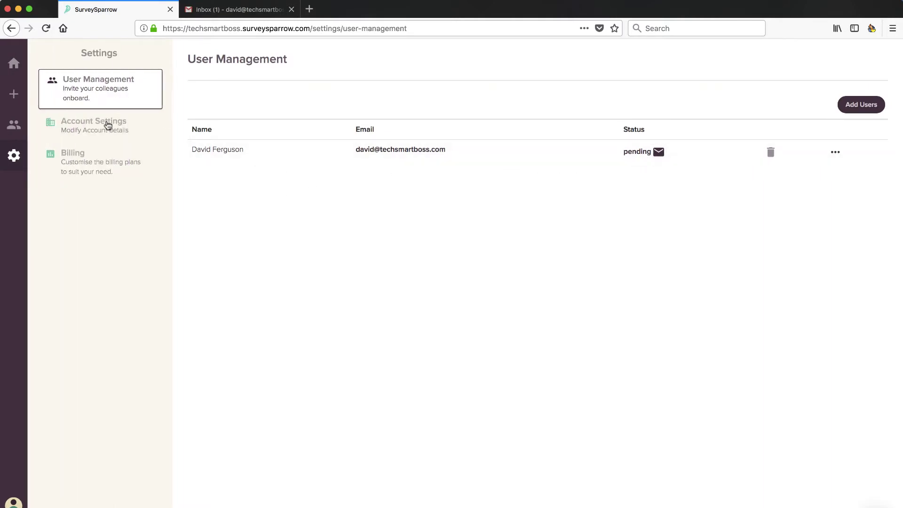
# Step: Review the Account Settings details and the current Billing plan
pyautogui.click(103, 130)
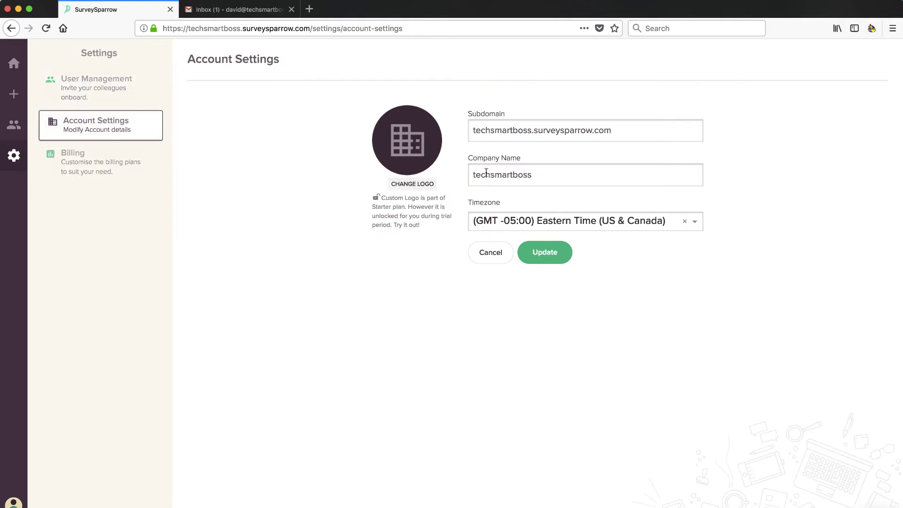
pyautogui.click(98, 164)
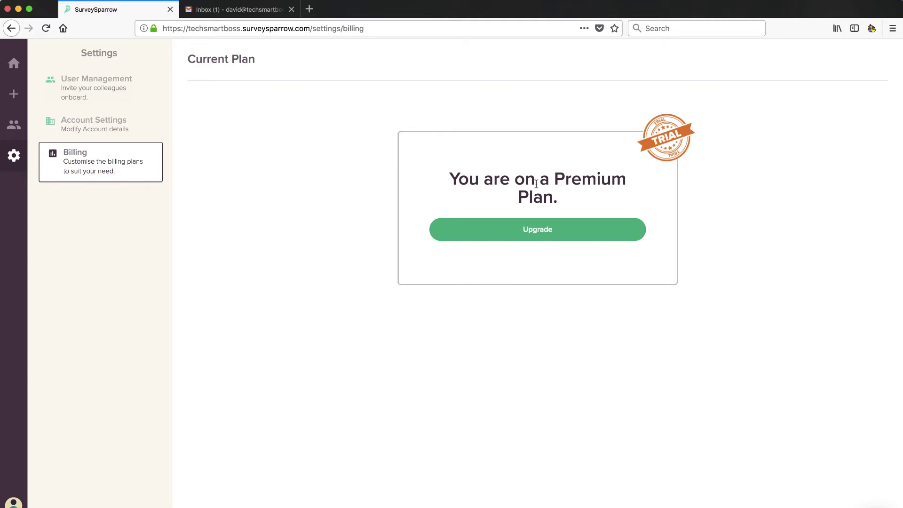
pyautogui.moveTo(21, 121)
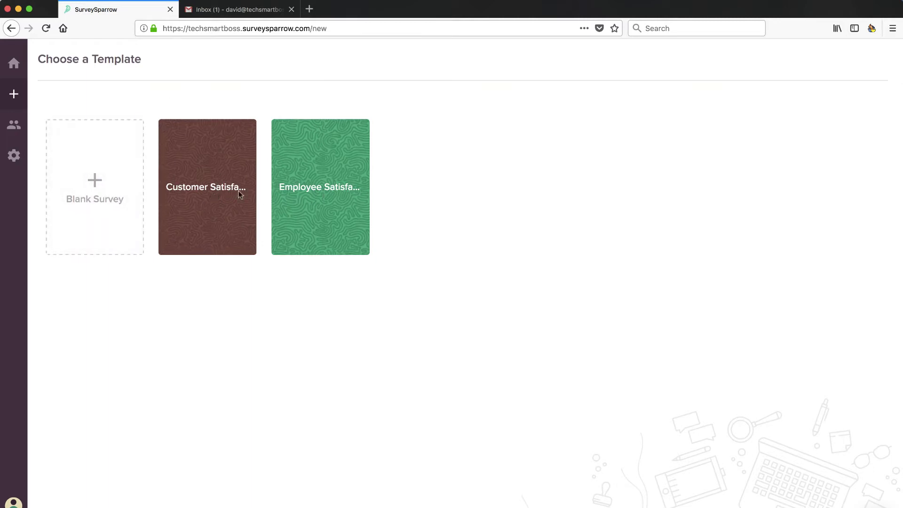
# Step: Create a survey from the Employee Satisfaction template and keep Q1 as a Yes/No question
pyautogui.click(325, 193)
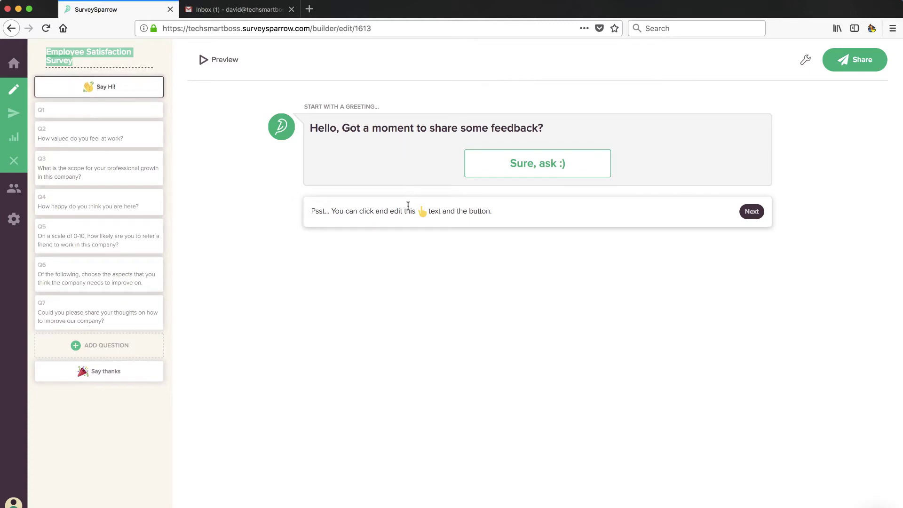
pyautogui.click(99, 116)
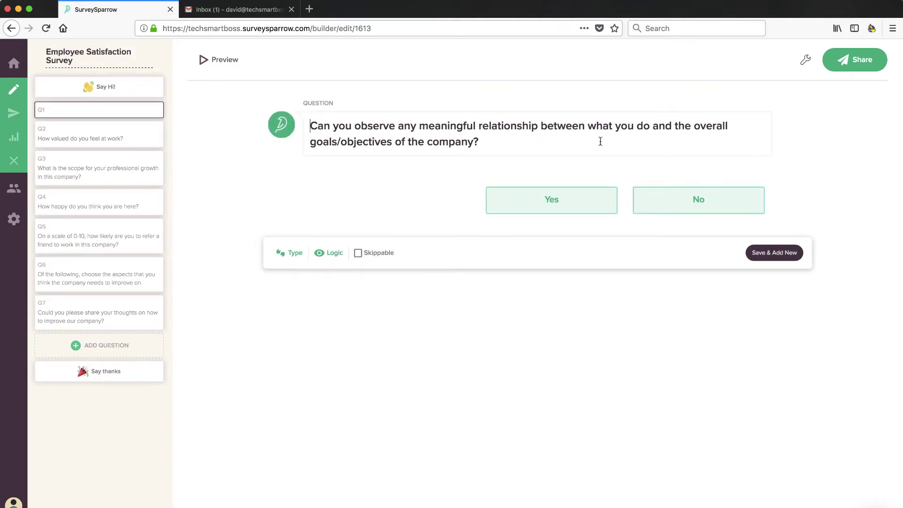
pyautogui.click(292, 255)
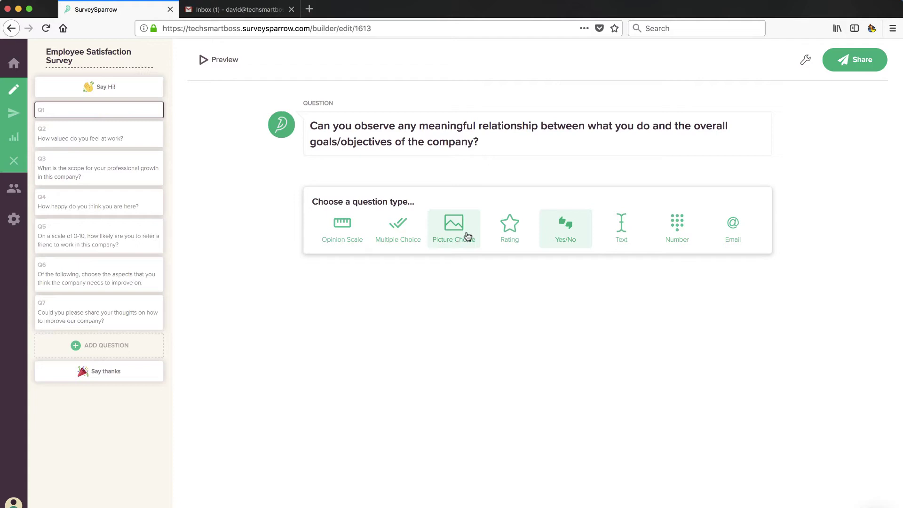
pyautogui.click(572, 239)
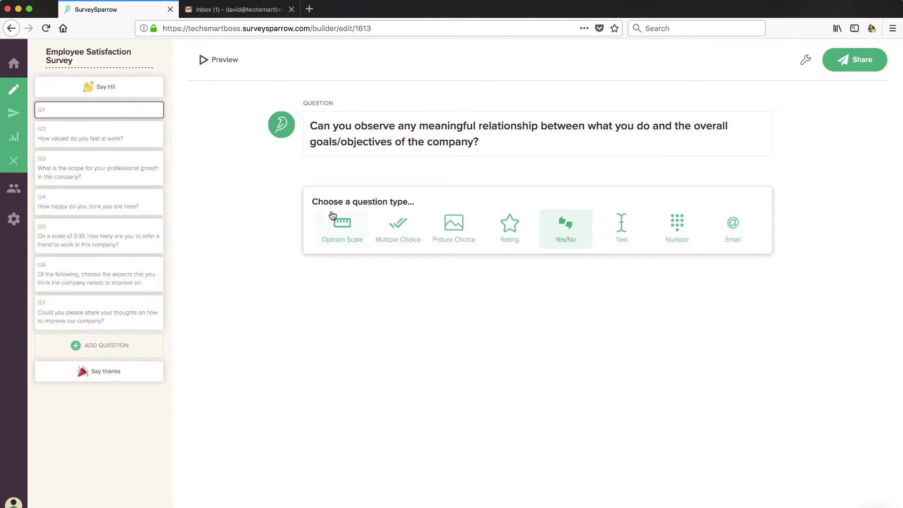
pyautogui.click(569, 236)
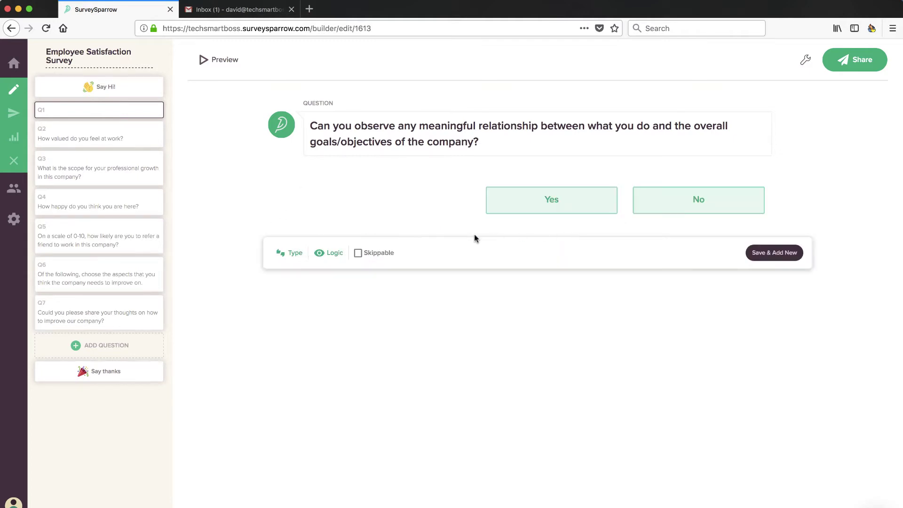
# Step: Open Q1's display logic conditions and keep Contact as the condition source
pyautogui.click(329, 257)
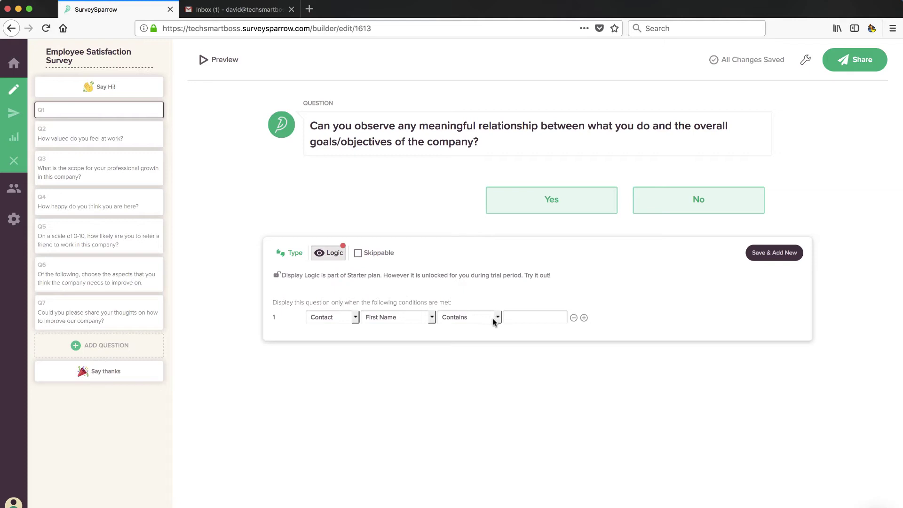
pyautogui.click(355, 321)
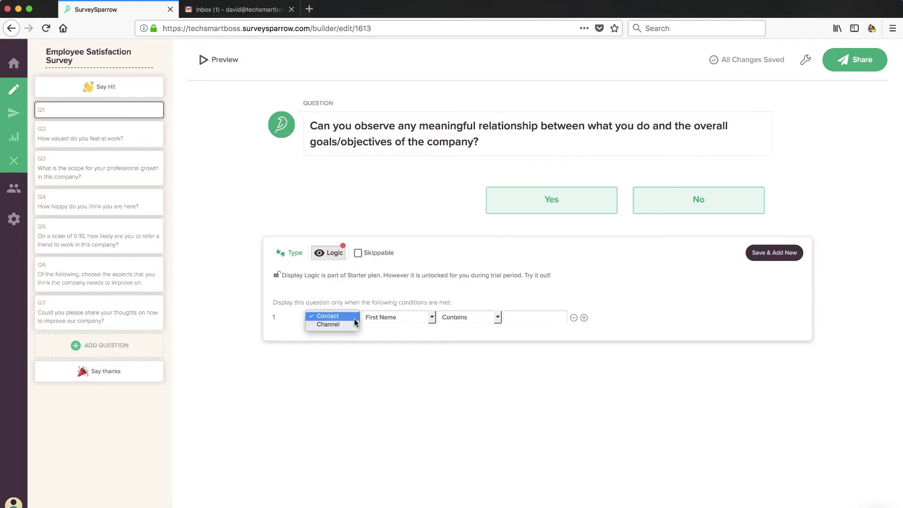
pyautogui.click(354, 320)
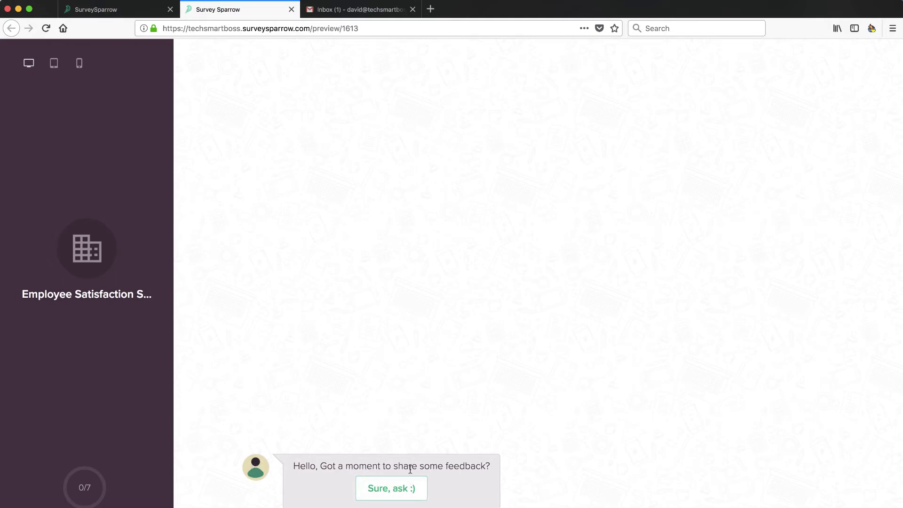
# Step: Answer the first four preview questions with Yes, 4, 0 and five stars
pyautogui.click(392, 494)
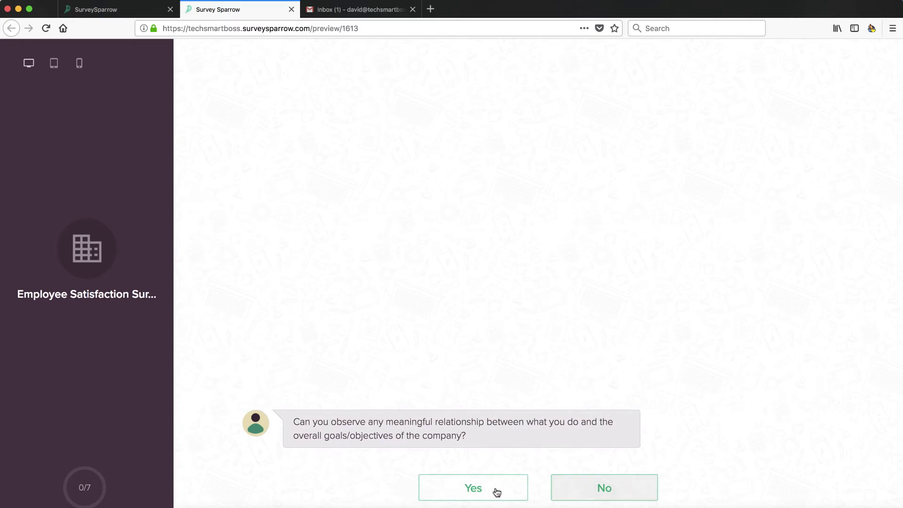
pyautogui.click(458, 497)
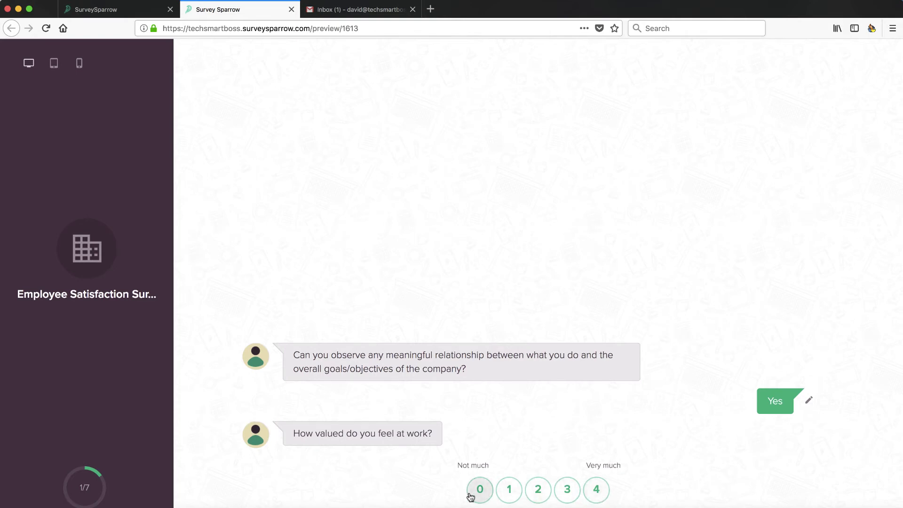
pyautogui.click(596, 490)
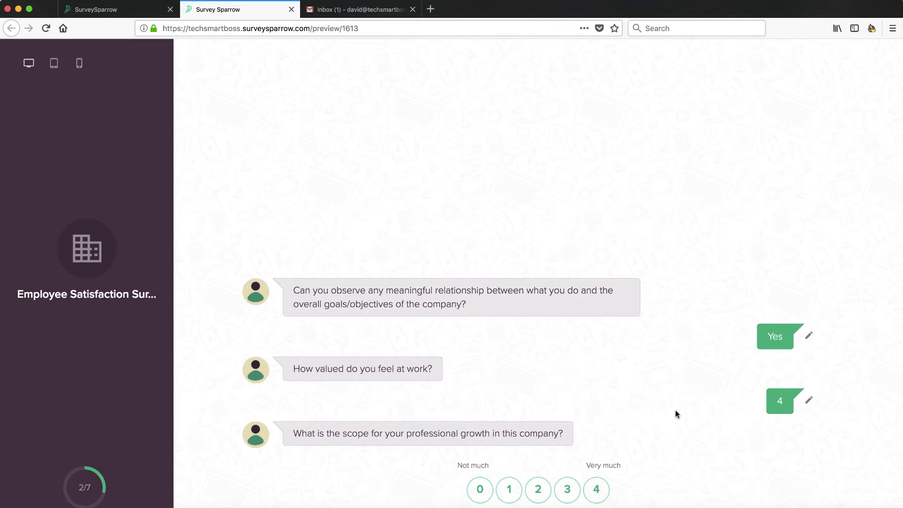
pyautogui.click(480, 490)
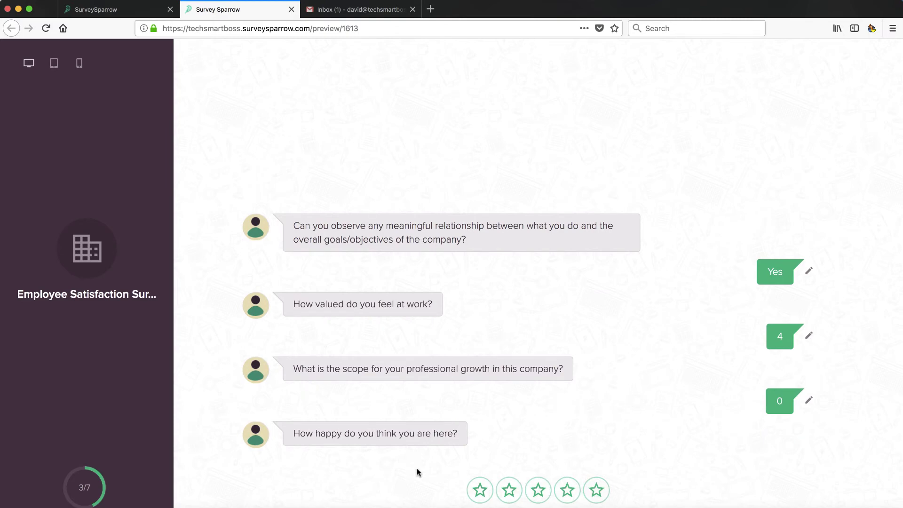
pyautogui.click(597, 491)
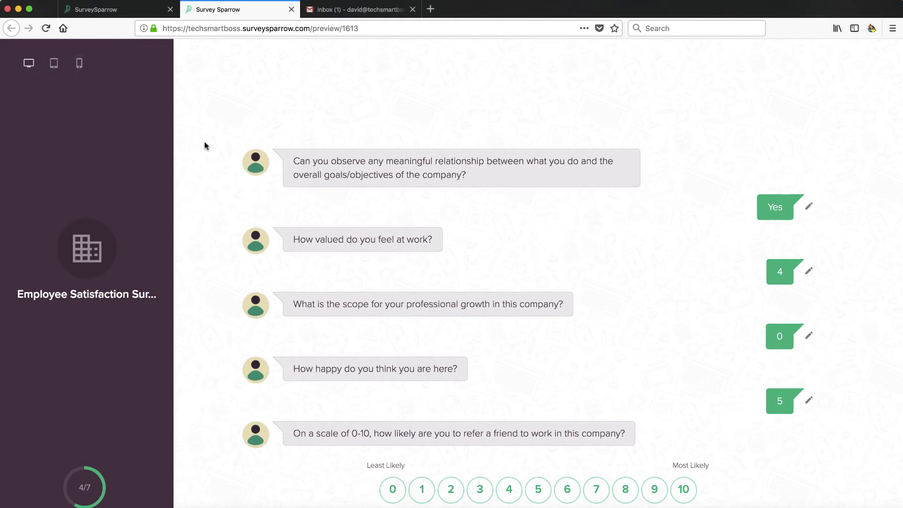
# Step: Check the preview in tablet and mobile layouts, then return to desktop
pyautogui.click(55, 69)
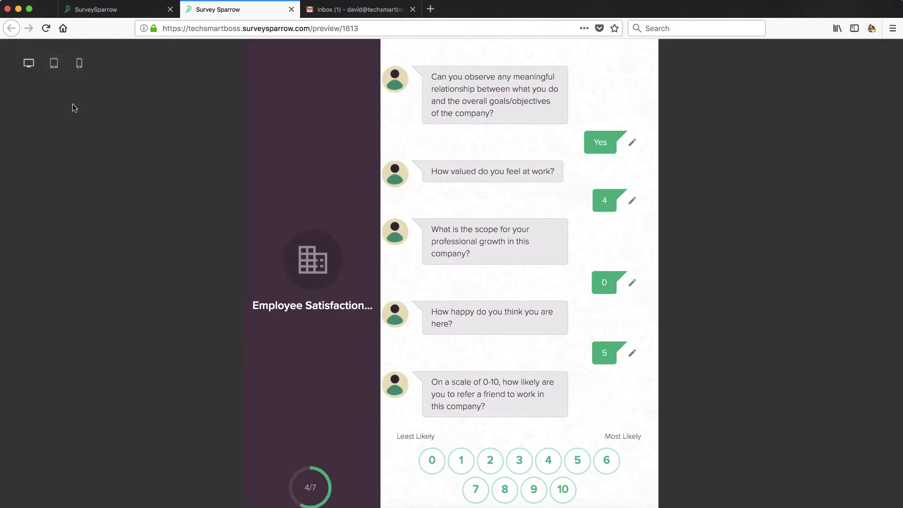
pyautogui.click(80, 63)
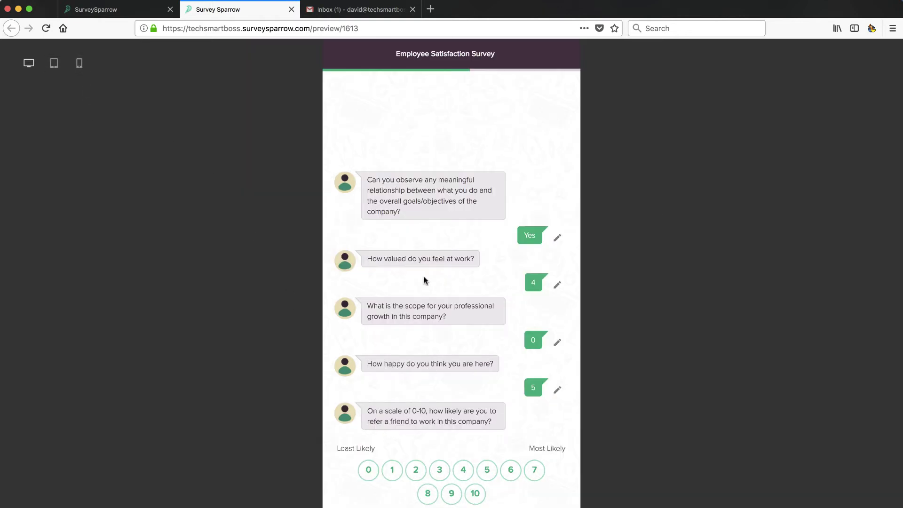
pyautogui.click(54, 65)
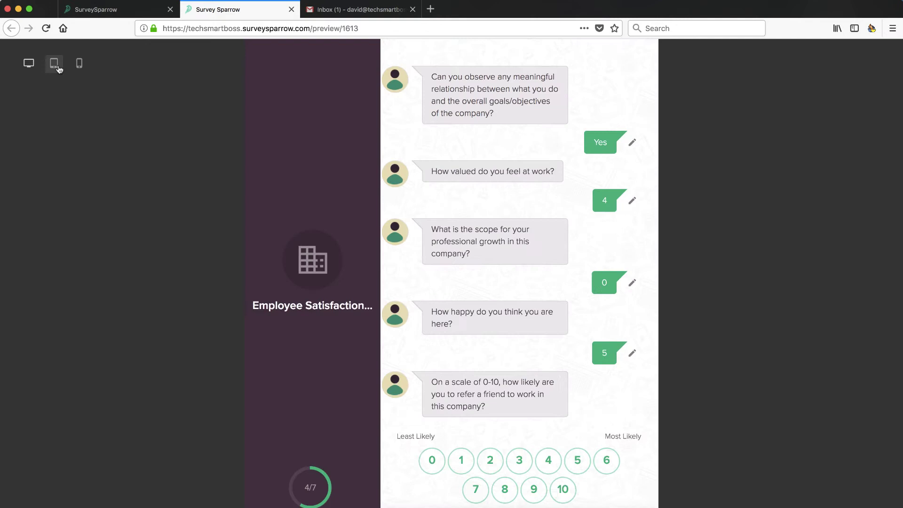
pyautogui.click(28, 65)
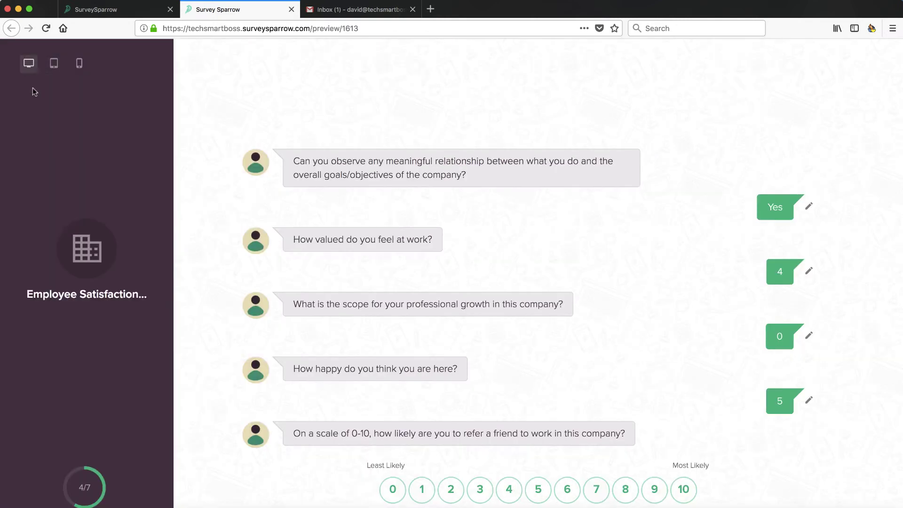
# Step: Close the preview and start a new blank survey from the dashboard
pyautogui.click(292, 10)
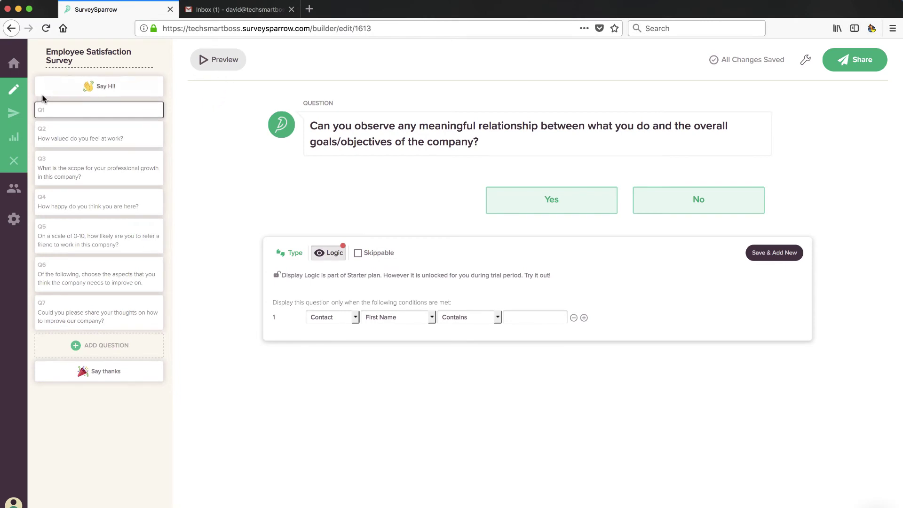
pyautogui.moveTo(42, 77)
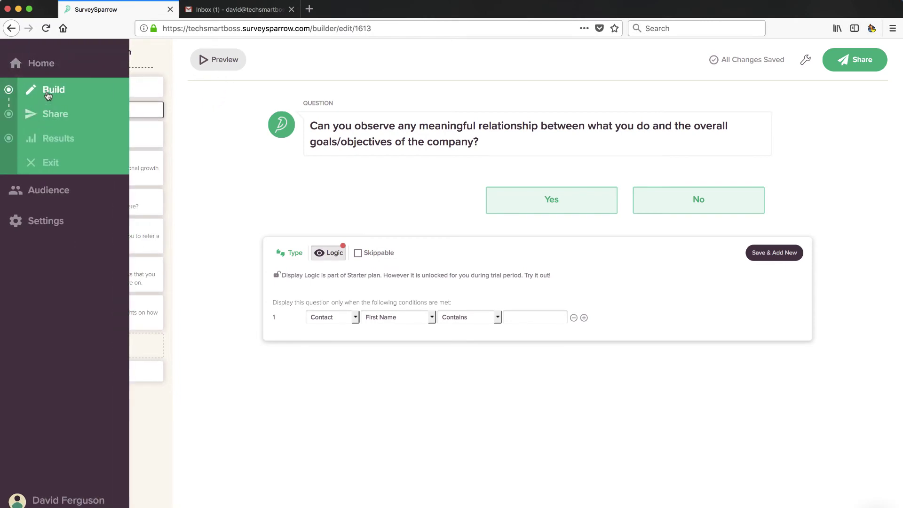
pyautogui.click(41, 63)
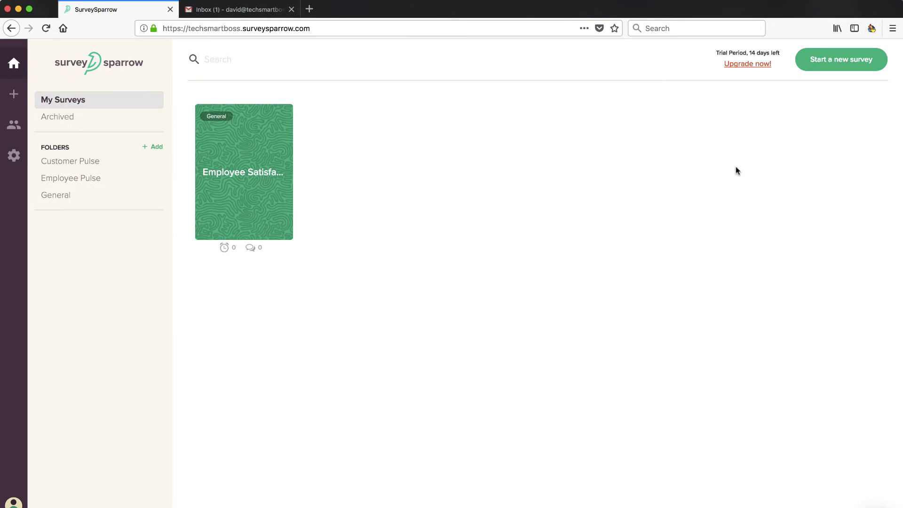
pyautogui.click(840, 60)
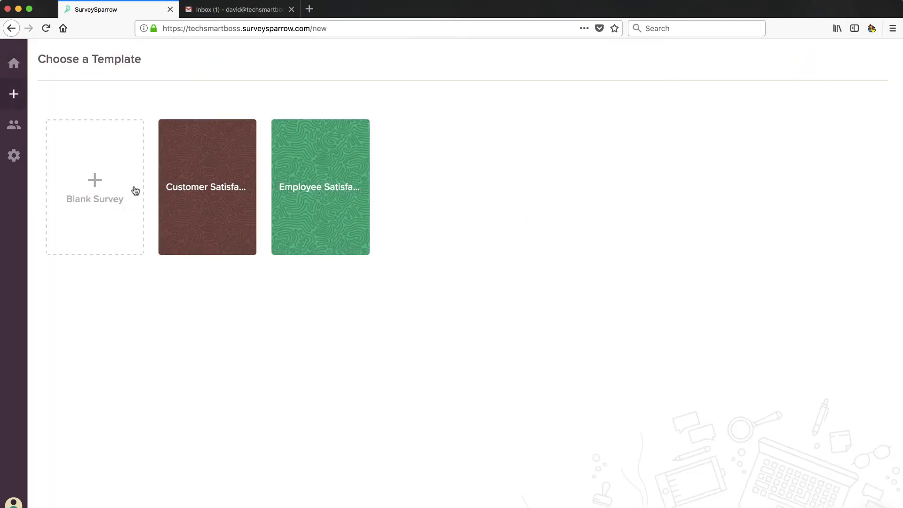
pyautogui.click(95, 186)
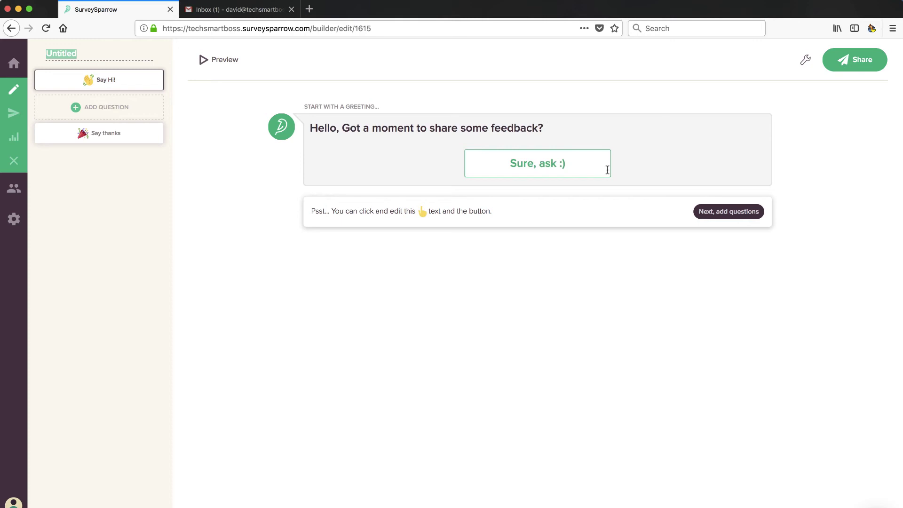
# Step: Add an opinion scale question whose scale starts at 1
pyautogui.click(111, 109)
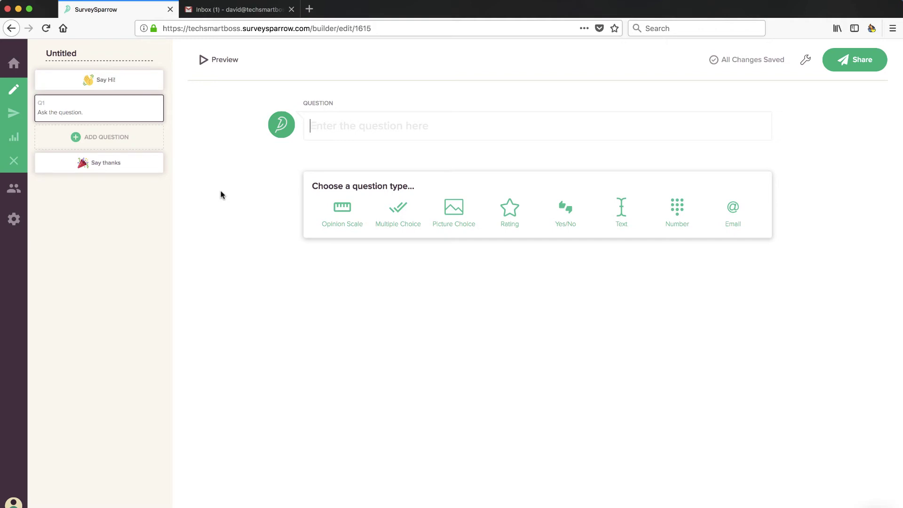
pyautogui.click(337, 211)
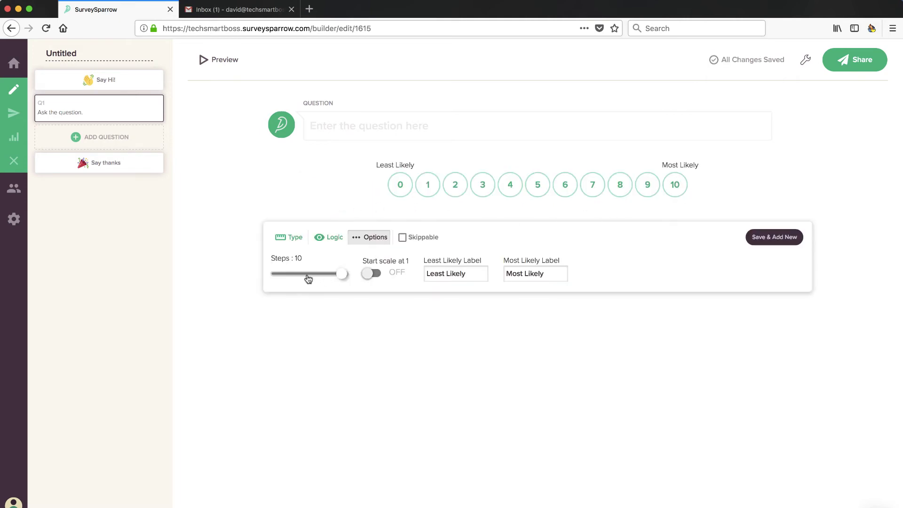
pyautogui.moveTo(343, 278); pyautogui.dragTo(340, 283)
pyautogui.click(372, 274)
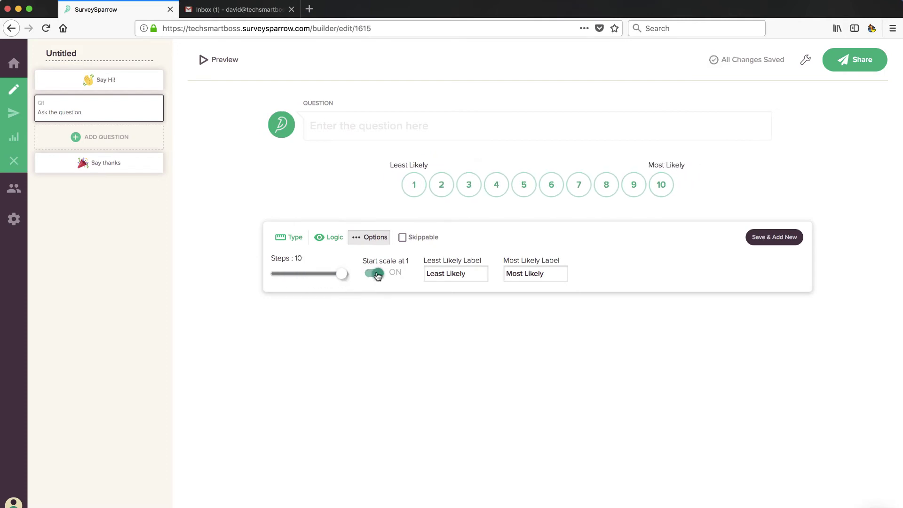
pyautogui.click(373, 275)
pyautogui.click(379, 276)
# Step: Word Q1 'How likely are you to refer our company to your network', labelled Not At All Likely to Very Likely
pyautogui.click(383, 127)
pyautogui.write('How li')
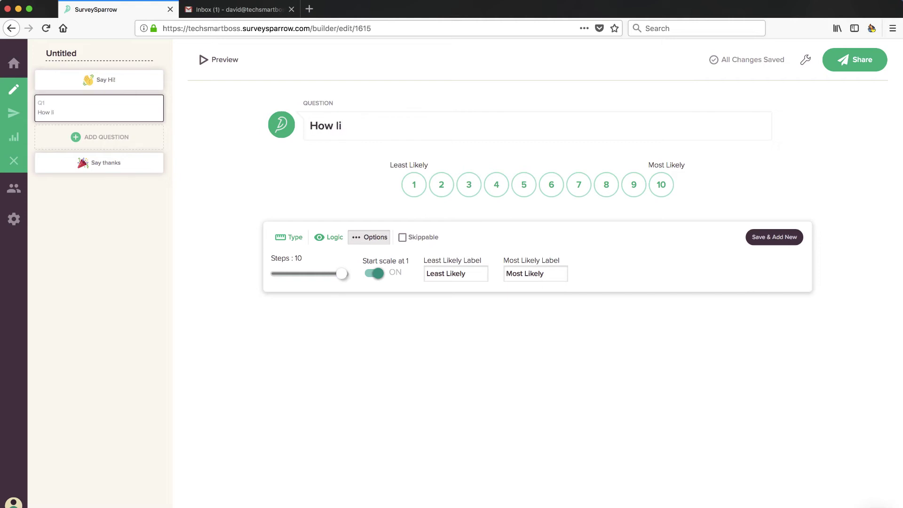
pyautogui.write('kely are you to re')
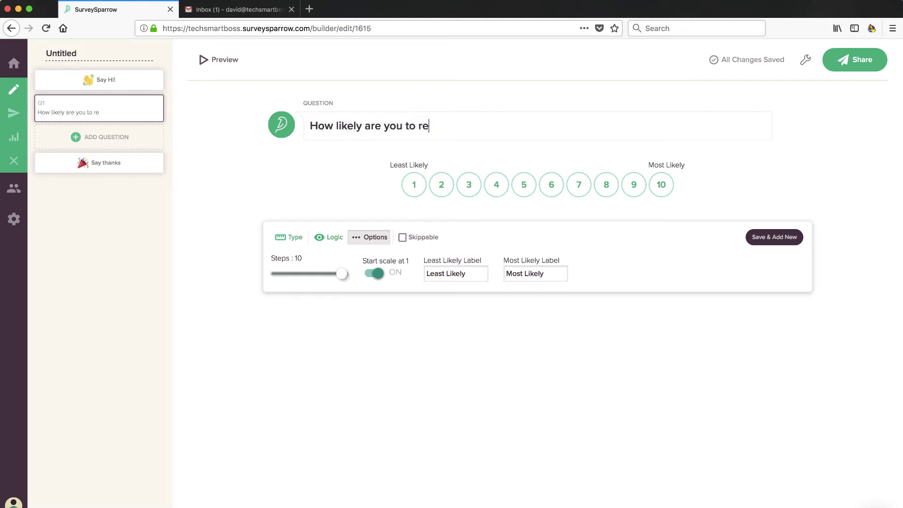
pyautogui.write('fer our comp')
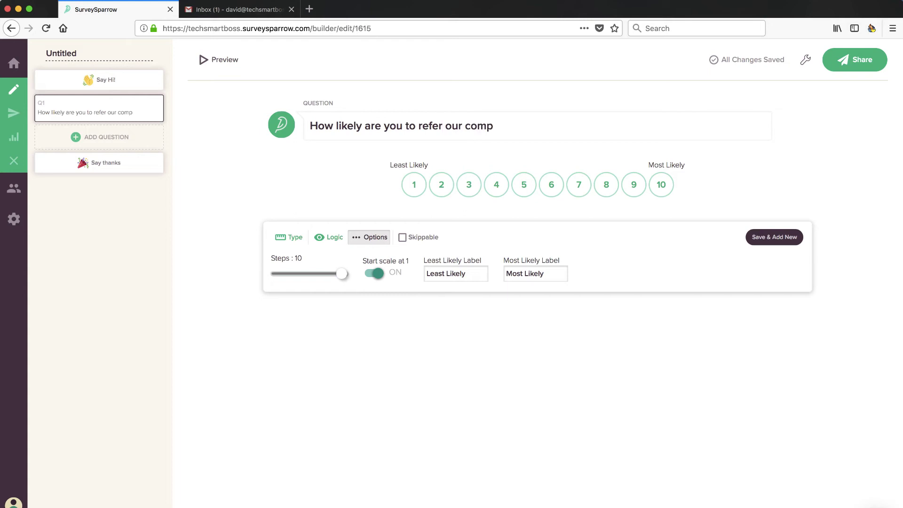
pyautogui.write('any to your n')
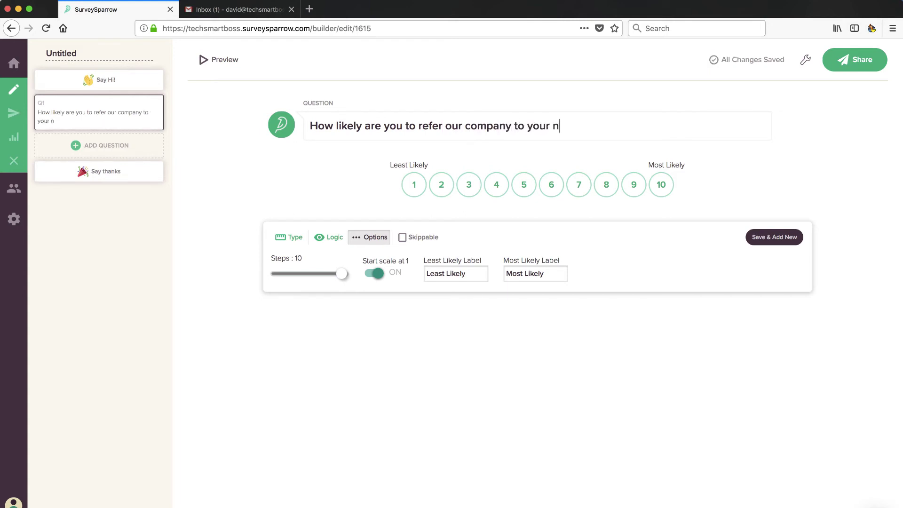
pyautogui.write('etwork?')
pyautogui.doubleClick(514, 274)
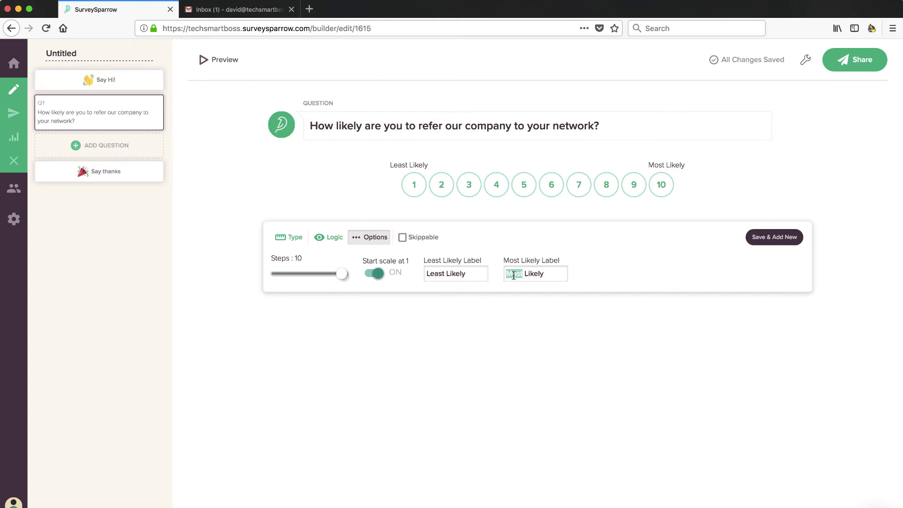
pyautogui.write('Very')
pyautogui.doubleClick(441, 275)
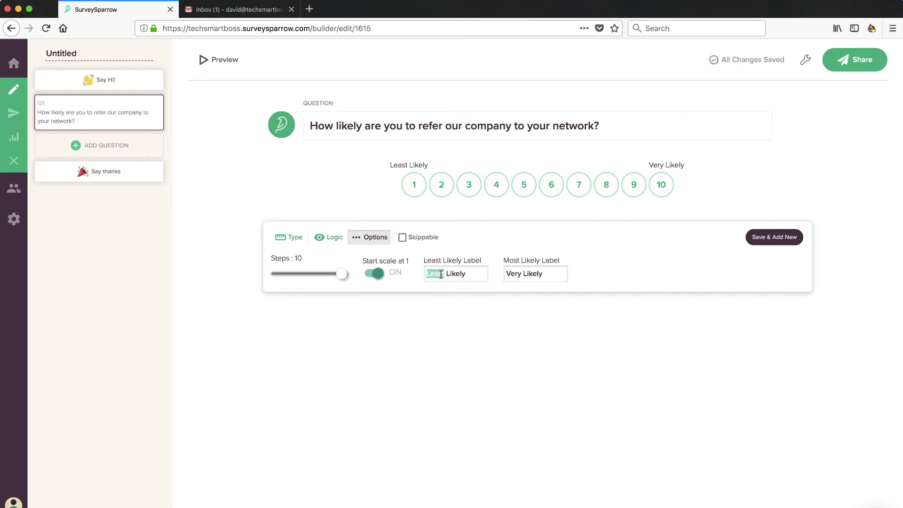
pyautogui.write('Not At A Like')
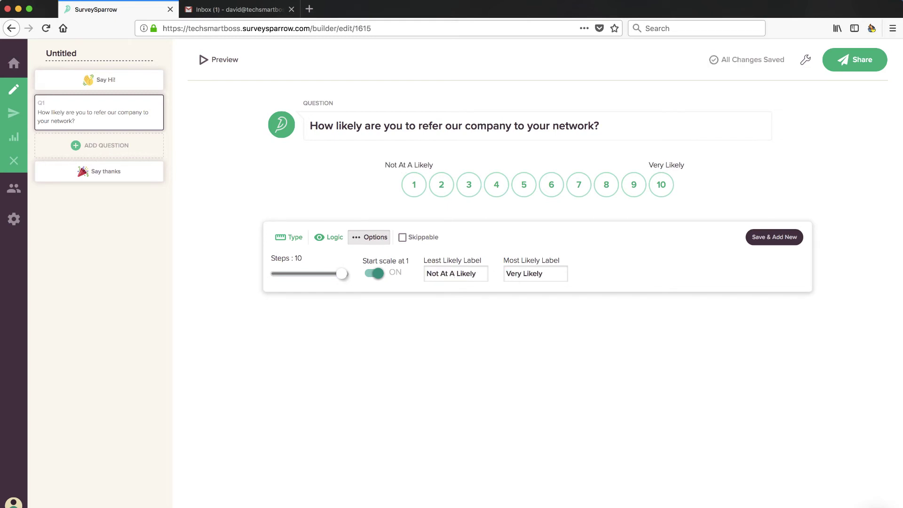
pyautogui.write('l')
pyautogui.press('BackSpace')
pyautogui.write('ll')
# Step: Add text question Q2 'Why did you rate us like that?' plus a blank Q3
pyautogui.click(777, 236)
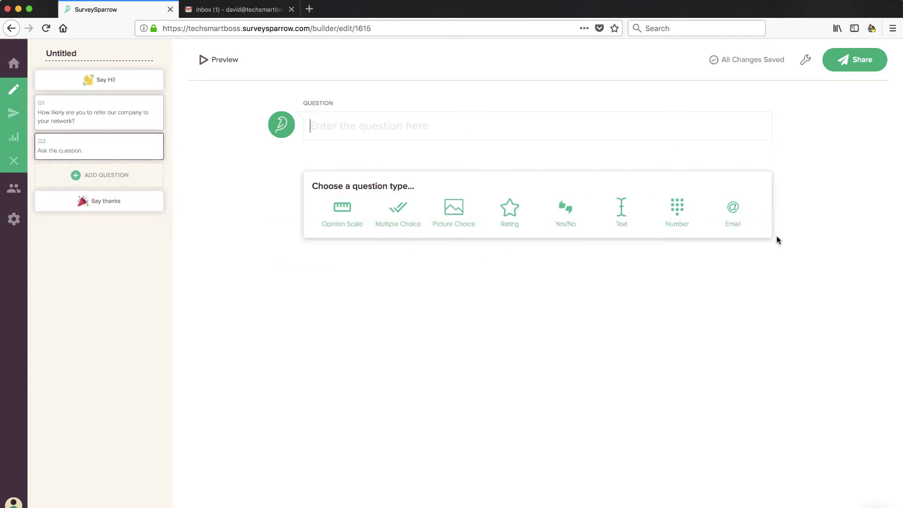
pyautogui.click(621, 209)
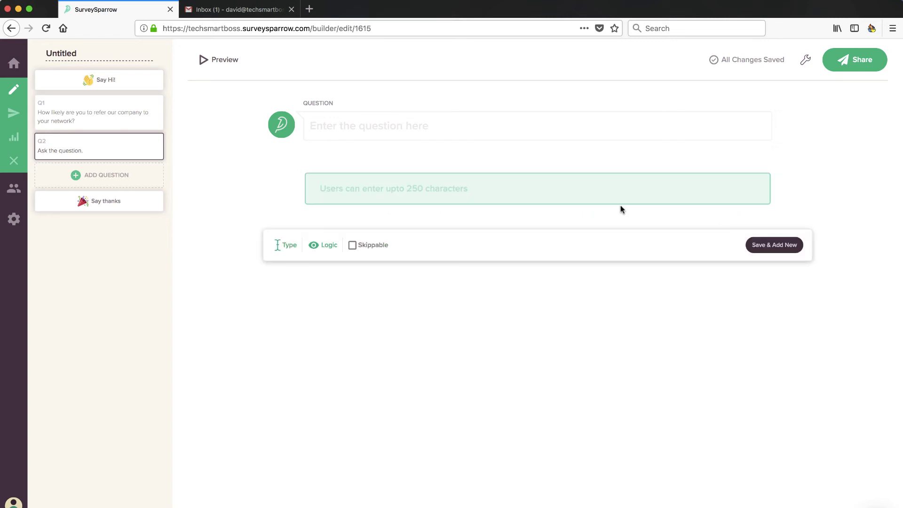
pyautogui.click(394, 128)
pyautogui.write('Why did ')
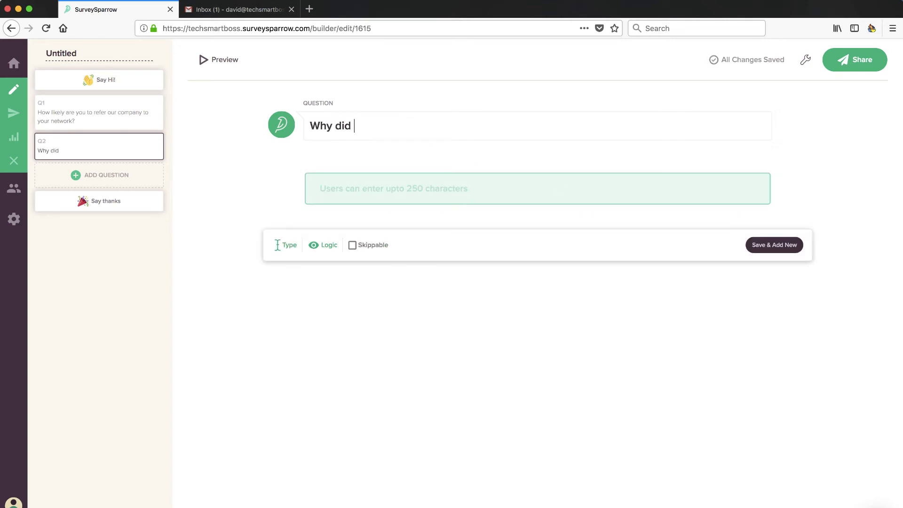
pyautogui.write('you rate us like that?')
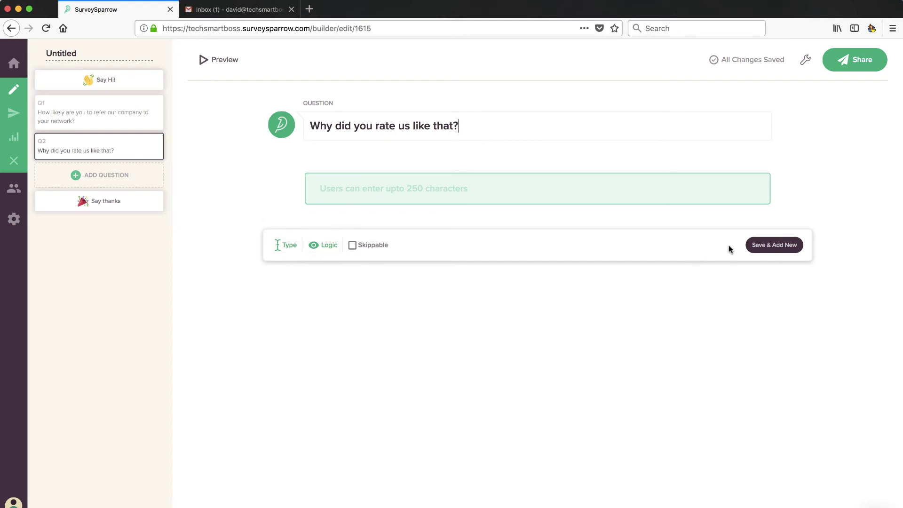
pyautogui.click(762, 245)
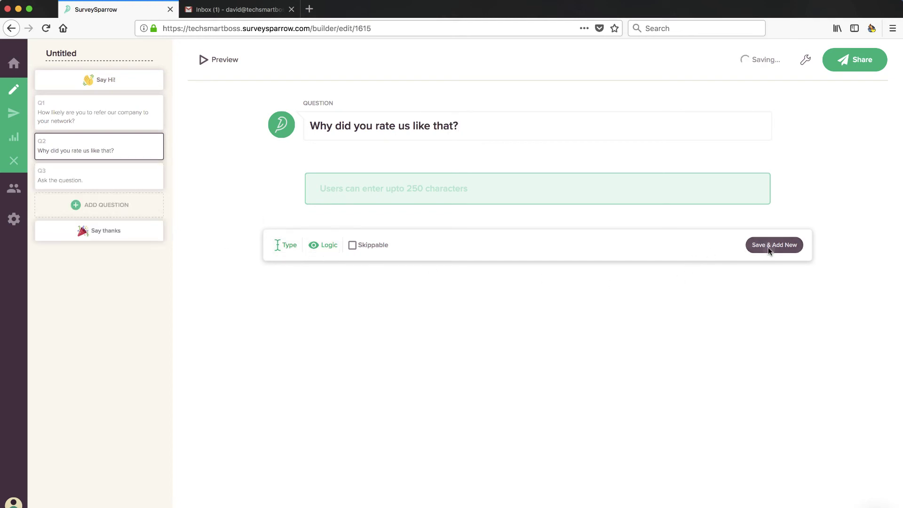
# Step: Change the thank-you screen title to 'You're awesome'
pyautogui.click(101, 230)
pyautogui.tripleClick(508, 155)
pyautogui.write("You're awesome")
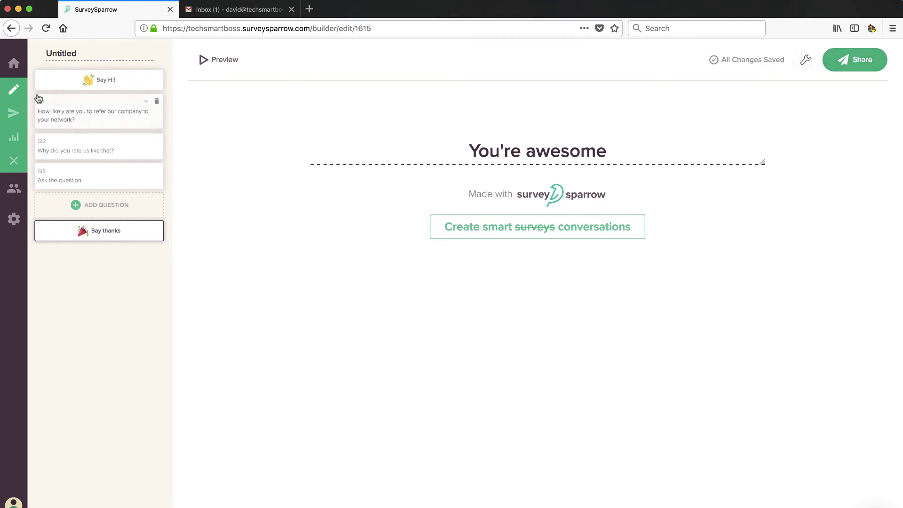
# Step: Start an Email share of the survey and review the prefilled feedback invitation
pyautogui.moveTo(14, 114)
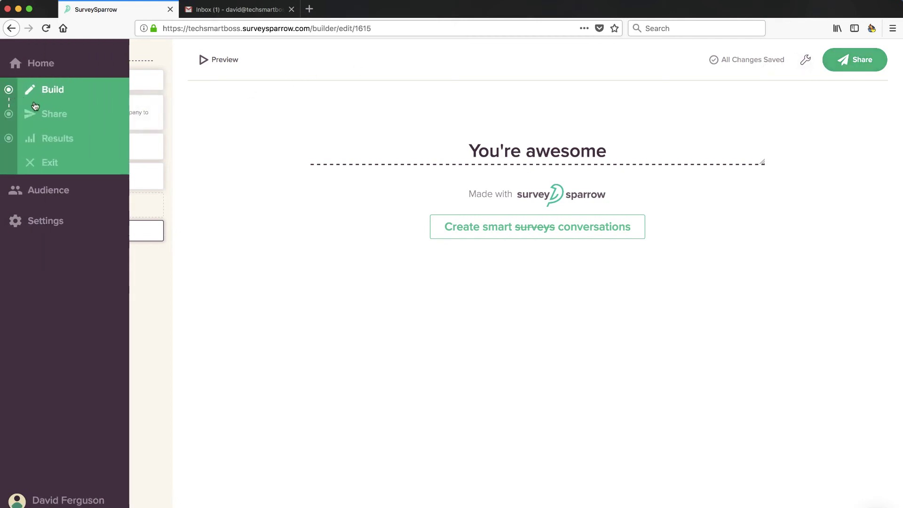
pyautogui.click(59, 116)
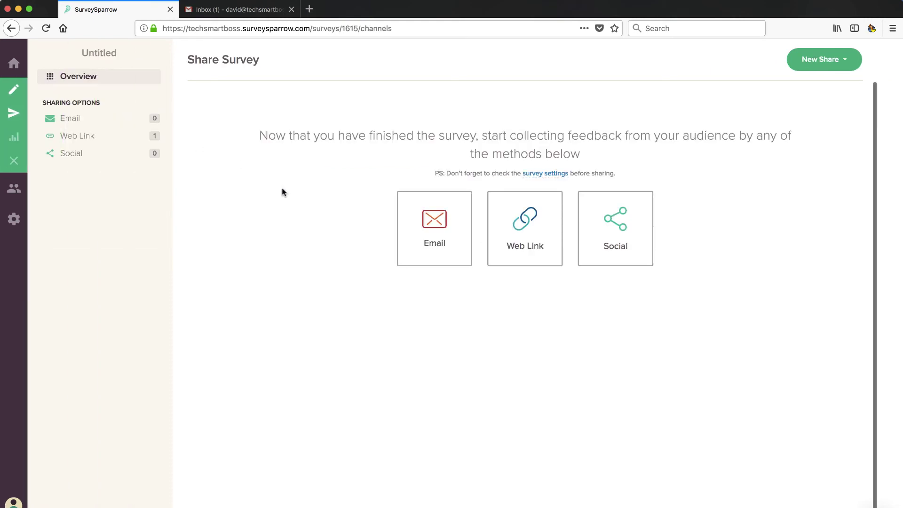
pyautogui.click(438, 232)
pyautogui.scroll(-5, 506, 273)
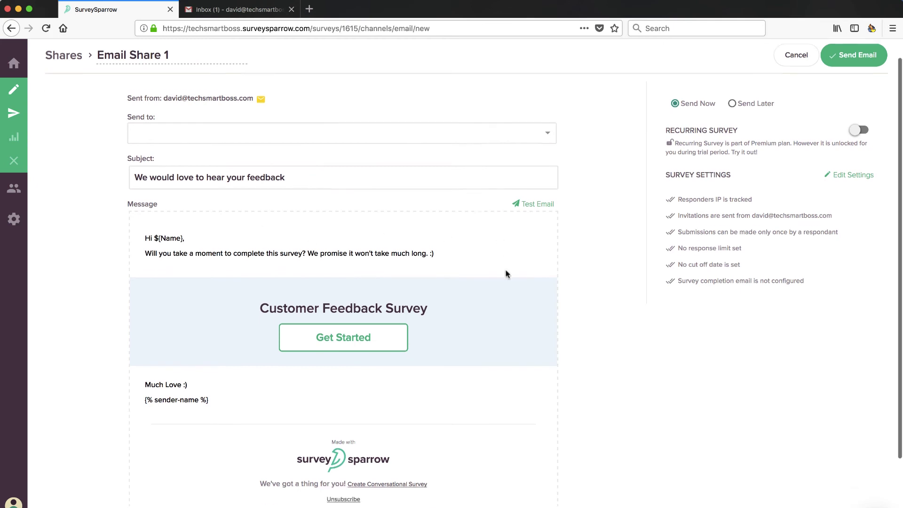
pyautogui.scroll(5, 463, 376)
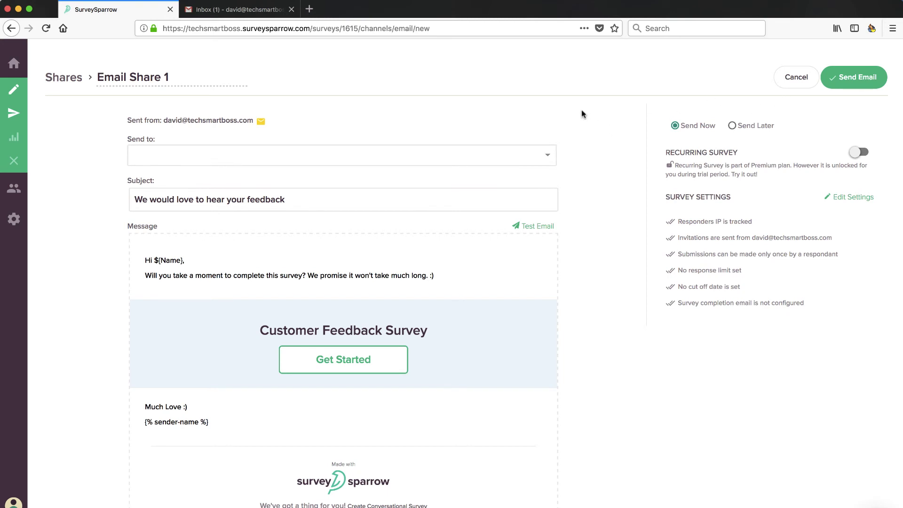
pyautogui.scroll(-1, 432, 276)
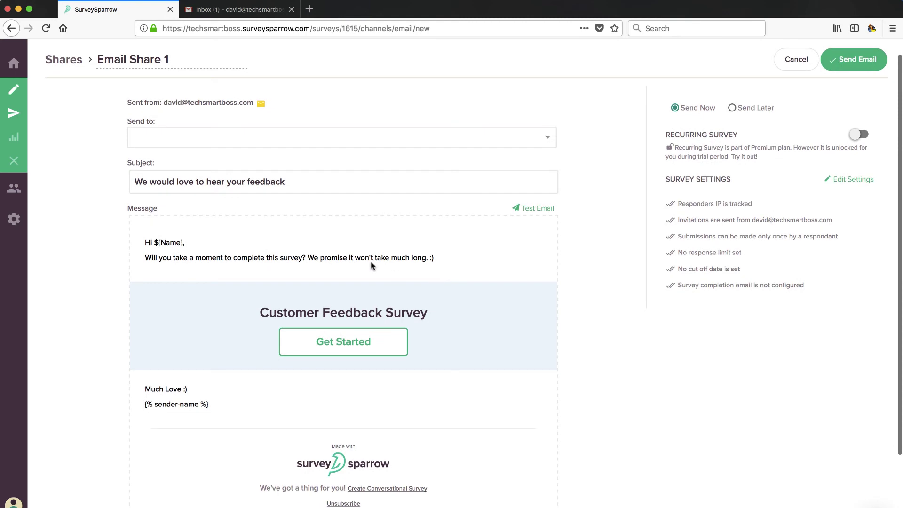
pyautogui.scroll(1, 341, 262)
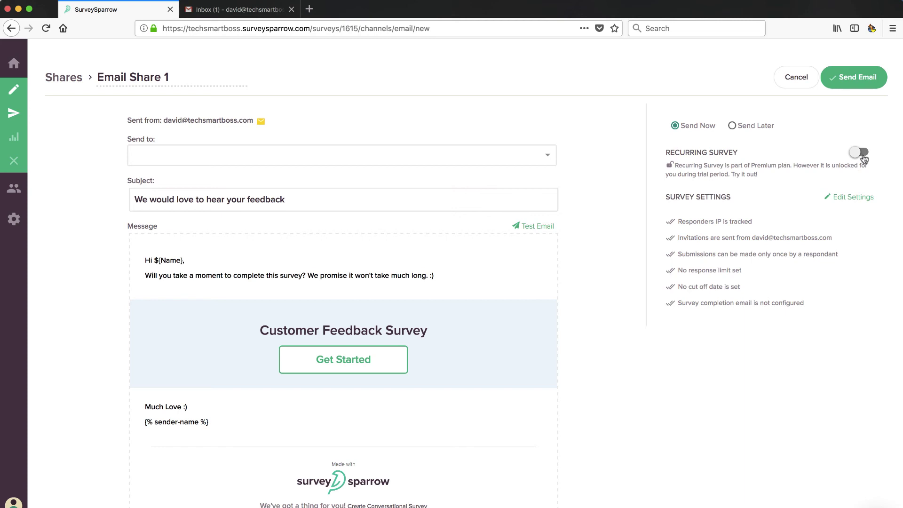
# Step: Try monthly recurring sending on Email Share 1, then switch recurring back off
pyautogui.click(861, 154)
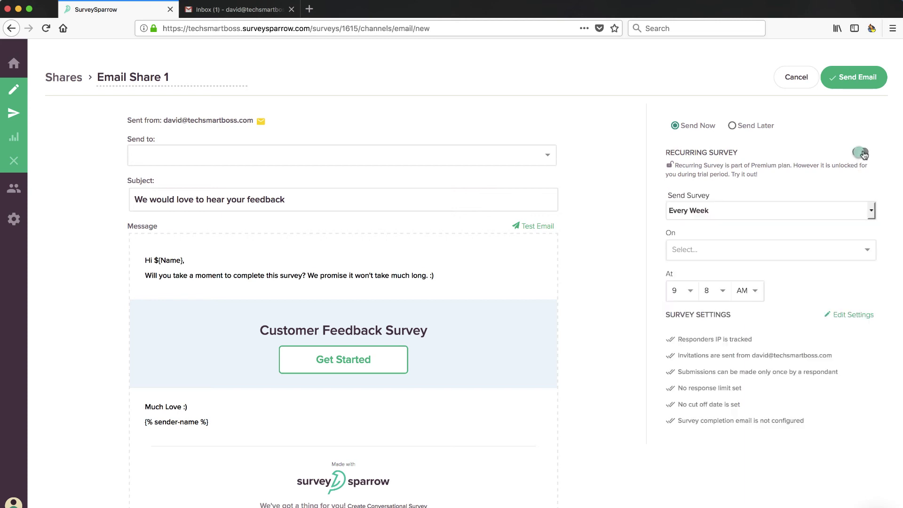
pyautogui.click(875, 212)
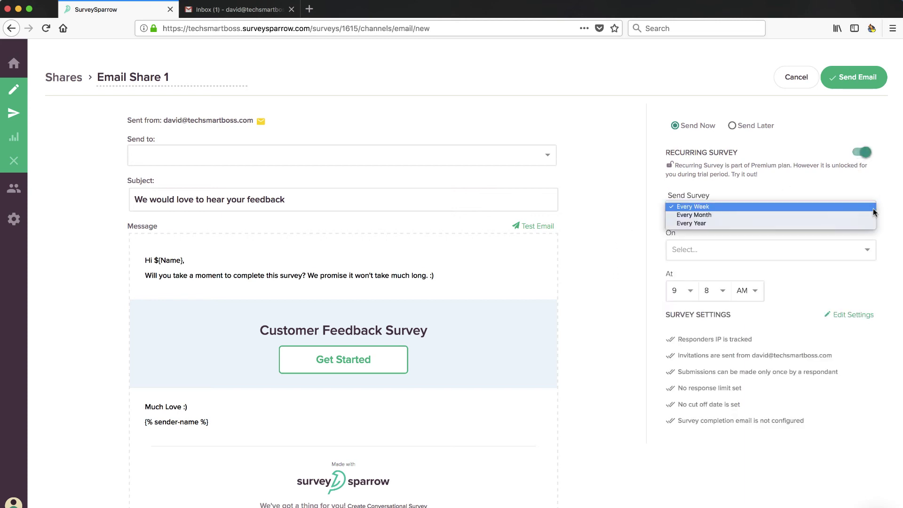
pyautogui.click(841, 217)
pyautogui.click(825, 251)
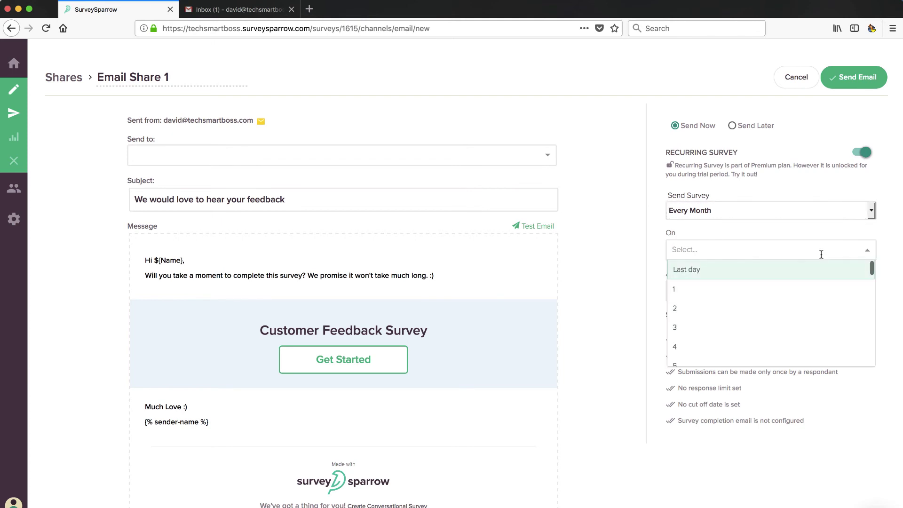
pyautogui.click(868, 251)
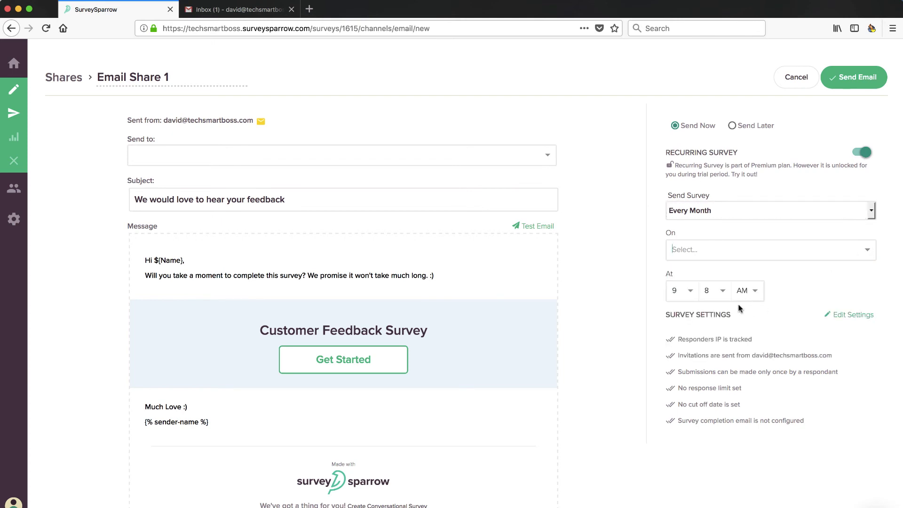
pyautogui.scroll(-5, 410, 311)
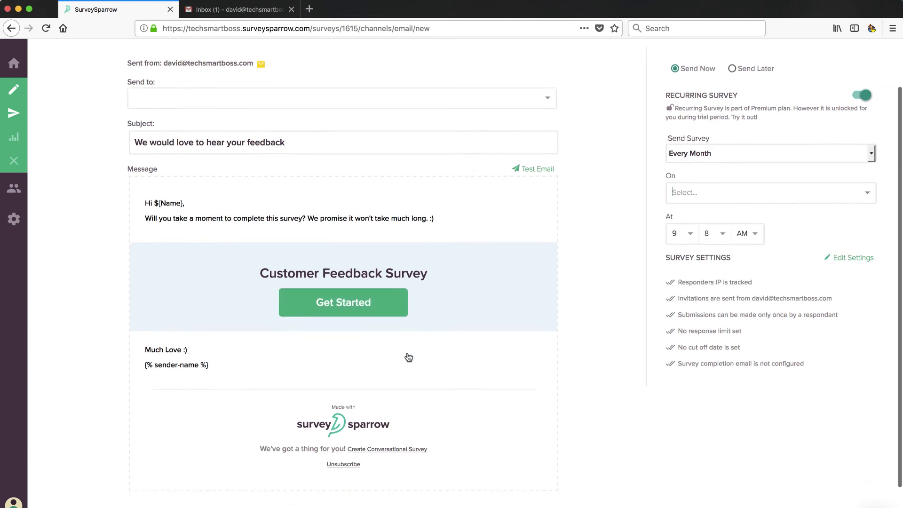
pyautogui.scroll(4, 292, 282)
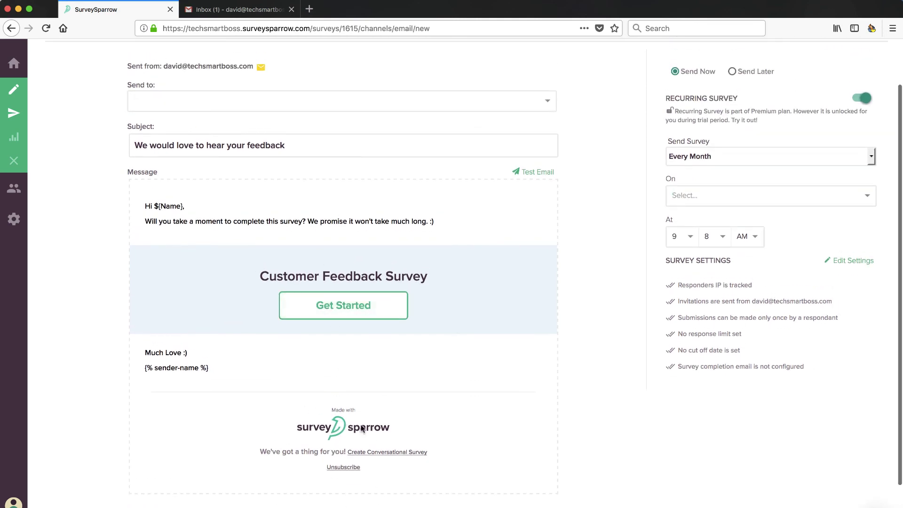
pyautogui.scroll(2, 367, 427)
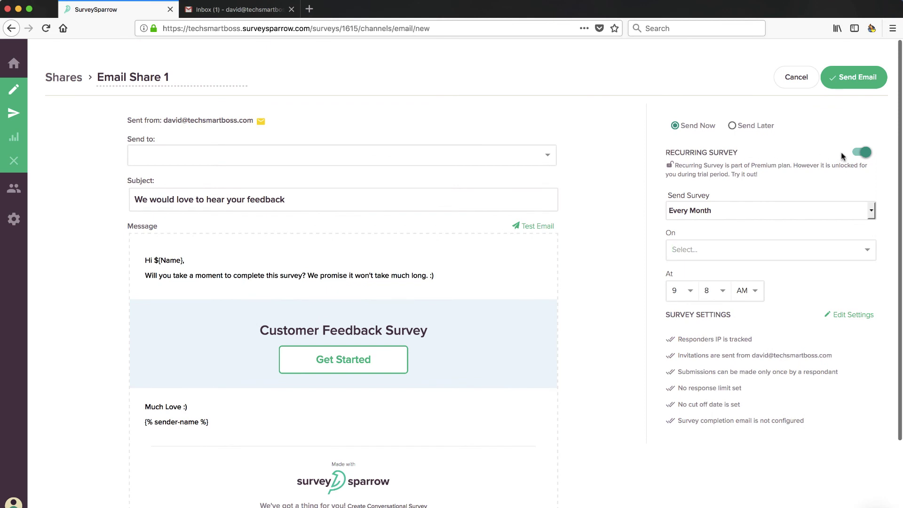
pyautogui.click(860, 155)
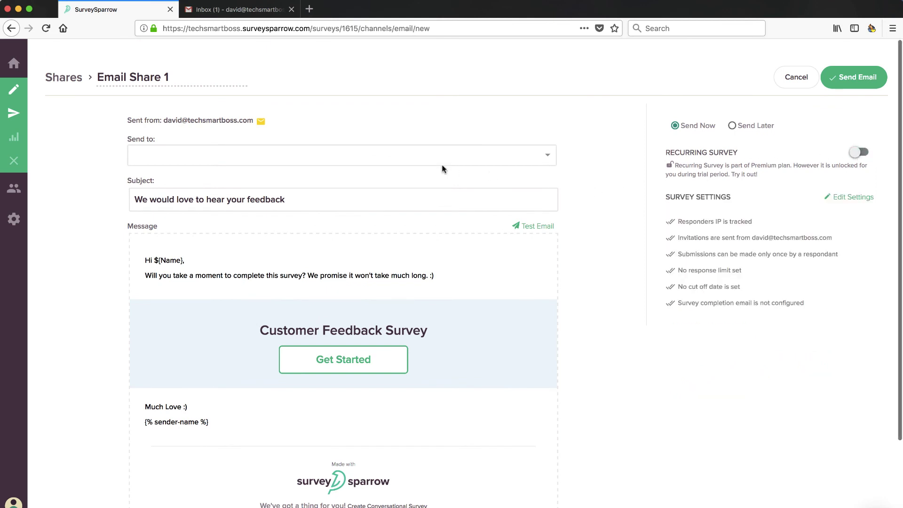
# Step: Discard the email draft, copy the web link, and answer it with 10 and reason 'sfgdsfs'
pyautogui.click(795, 78)
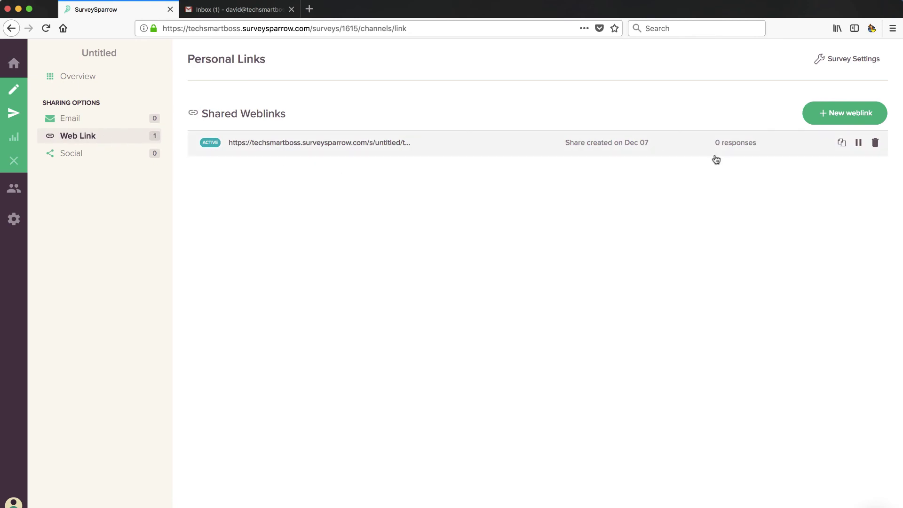
pyautogui.click(843, 144)
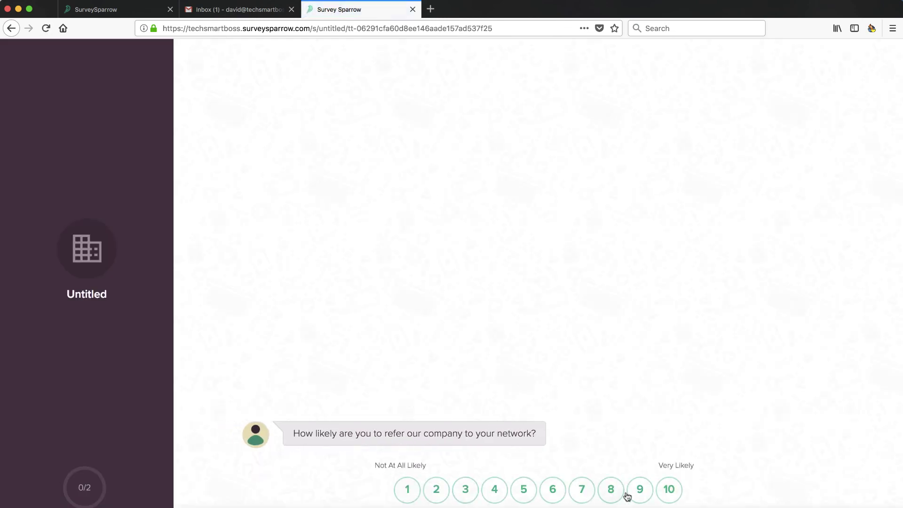
pyautogui.click(668, 490)
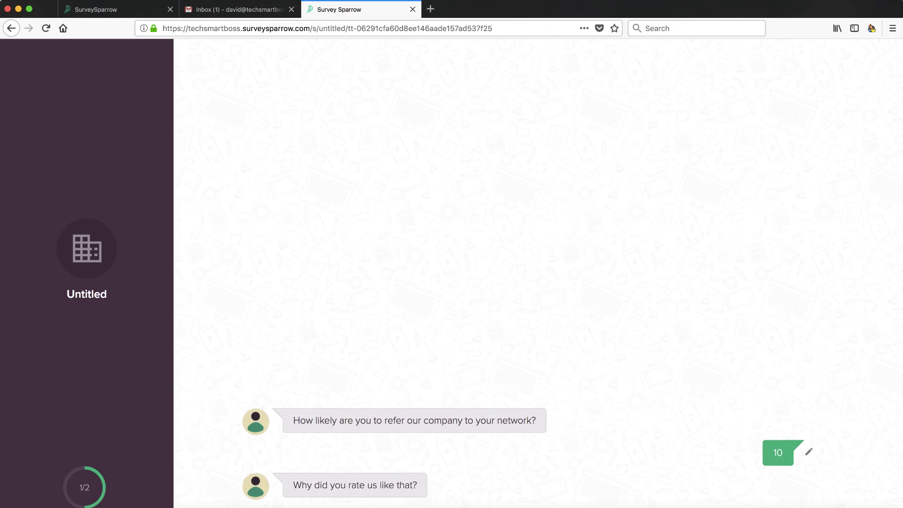
pyautogui.press('Return')
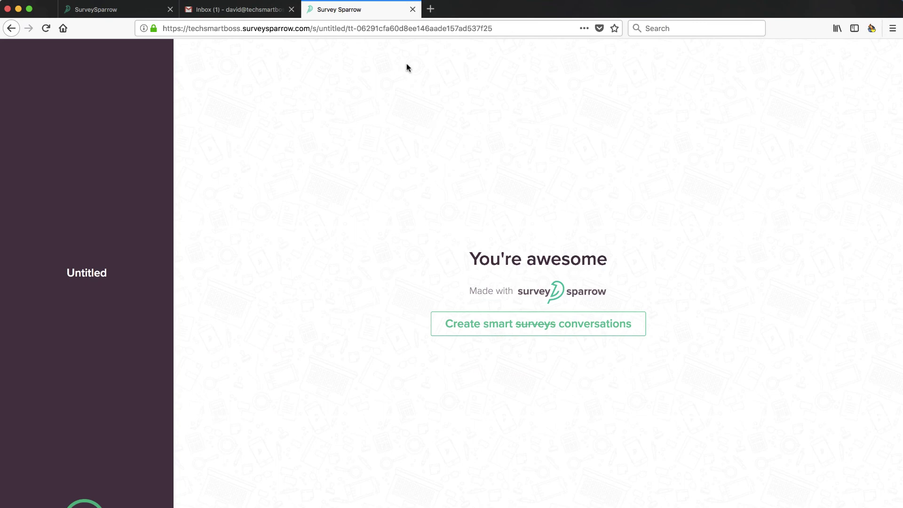
# Step: Close the test tab and open Survey Settings, keeping the survey in the General folder
pyautogui.click(413, 10)
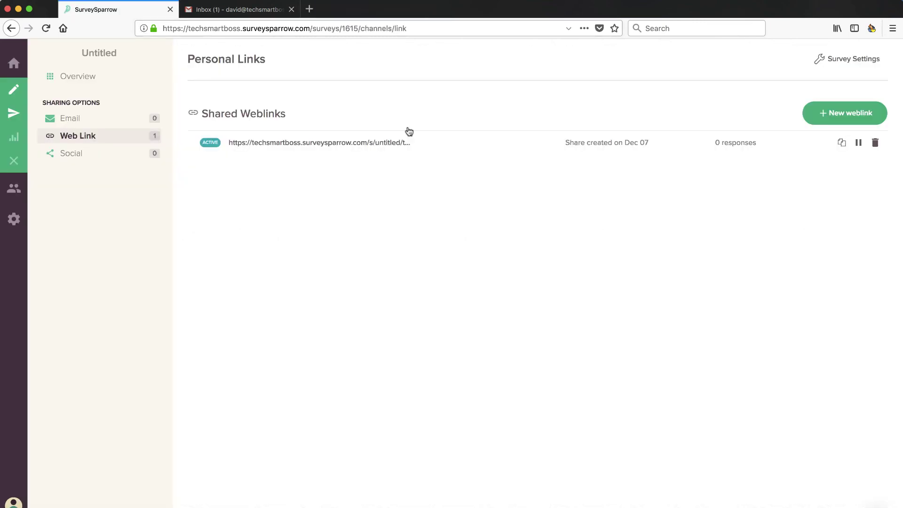
pyautogui.click(80, 153)
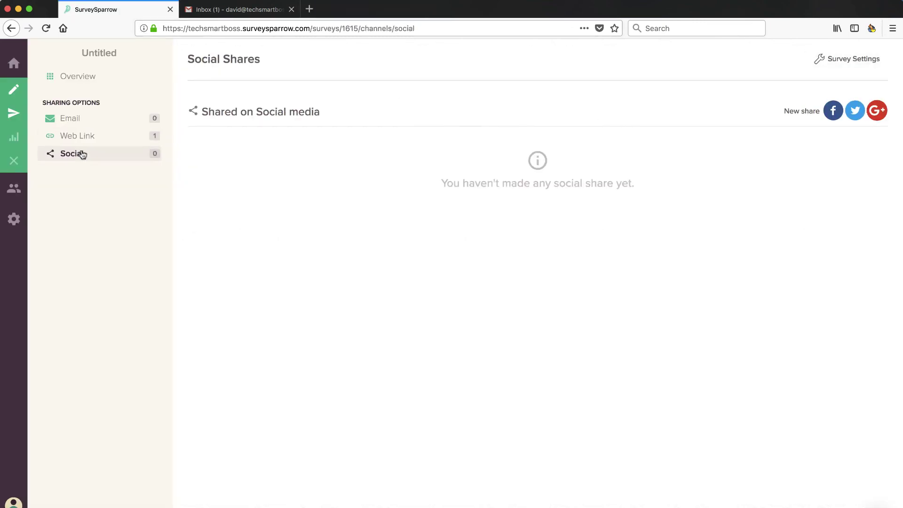
pyautogui.click(847, 62)
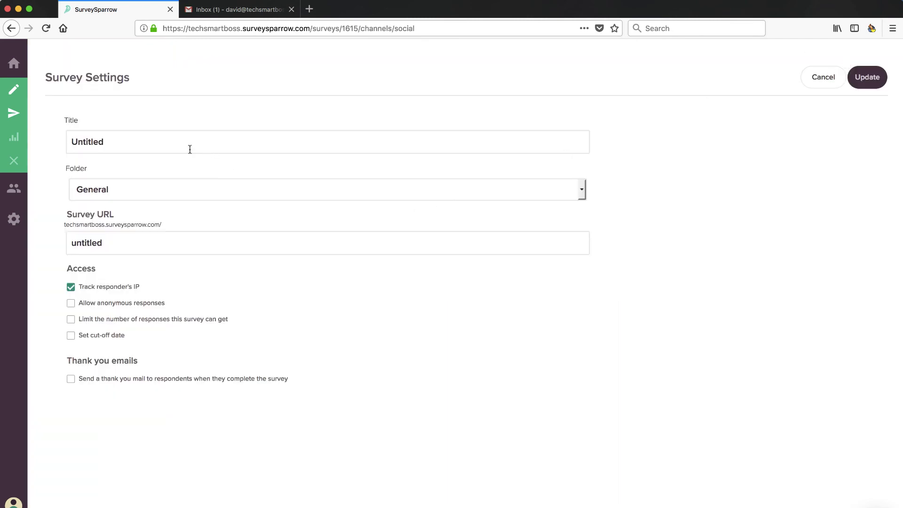
pyautogui.click(581, 193)
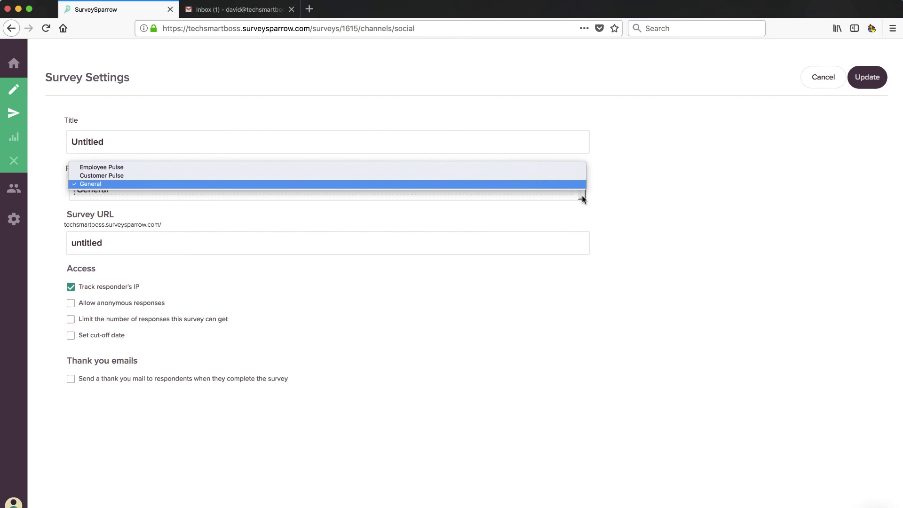
pyautogui.click(141, 238)
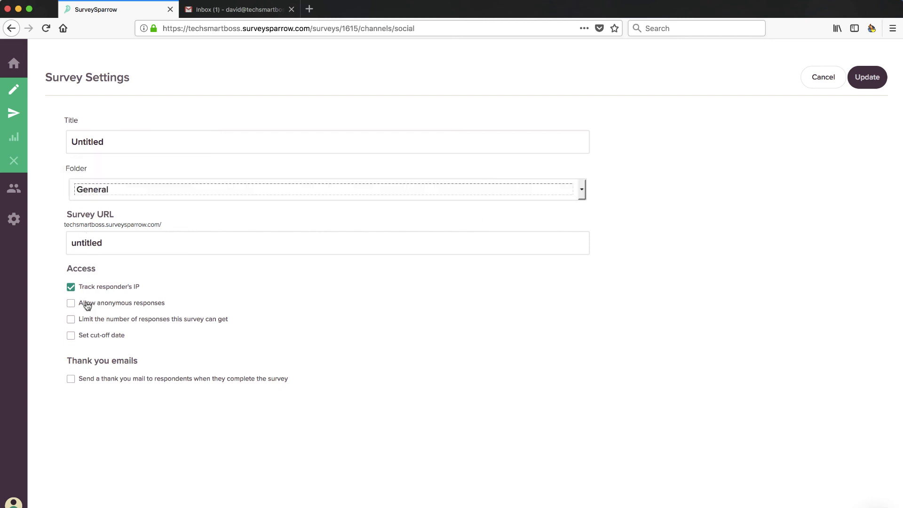
# Step: Browse the results Dashboard, Reports and Responses table, then return to the Dashboard
pyautogui.moveTo(14, 137)
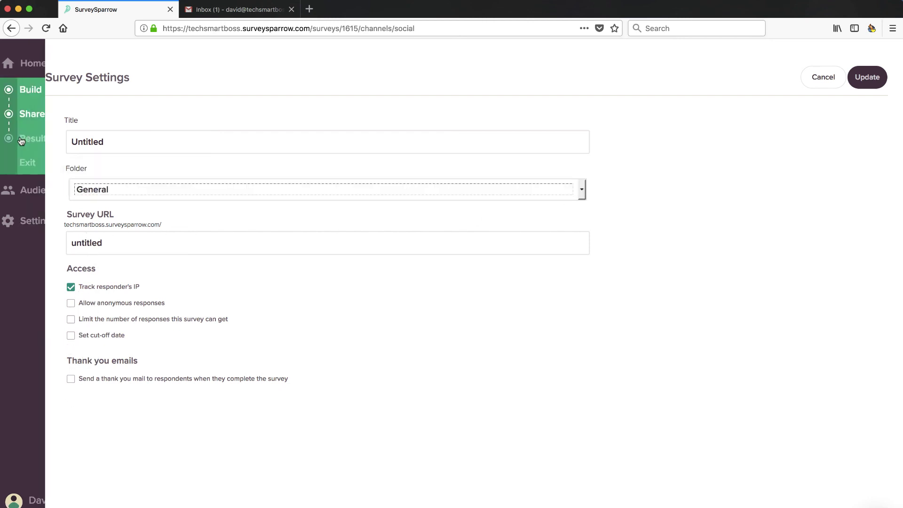
pyautogui.click(51, 140)
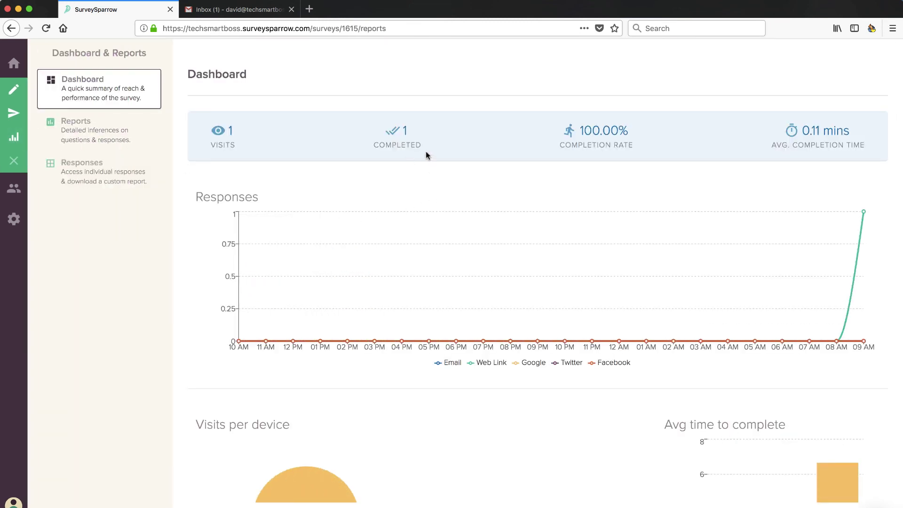
pyautogui.scroll(-3, 343, 359)
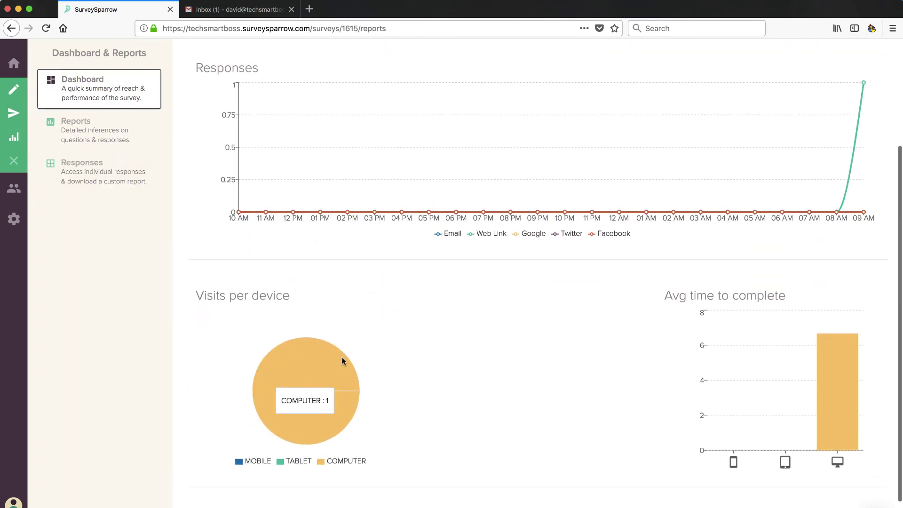
pyautogui.scroll(3, 330, 348)
pyautogui.click(112, 136)
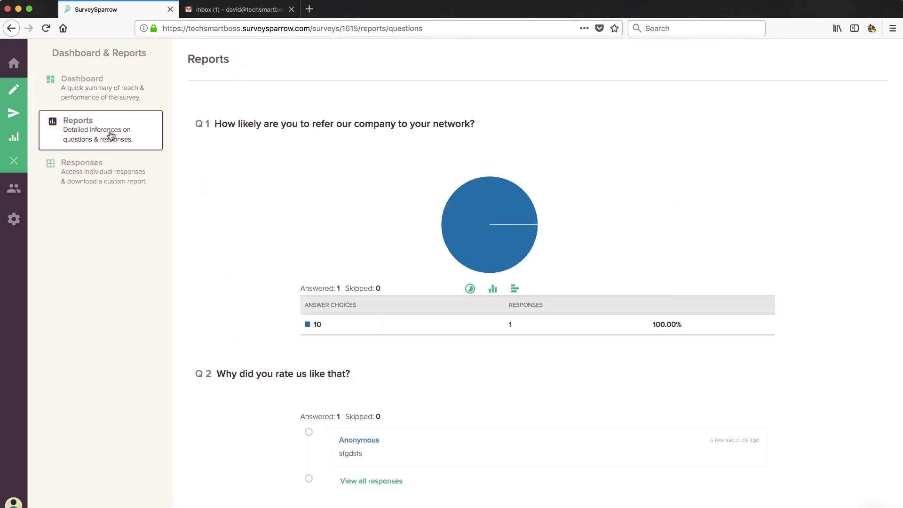
pyautogui.click(123, 181)
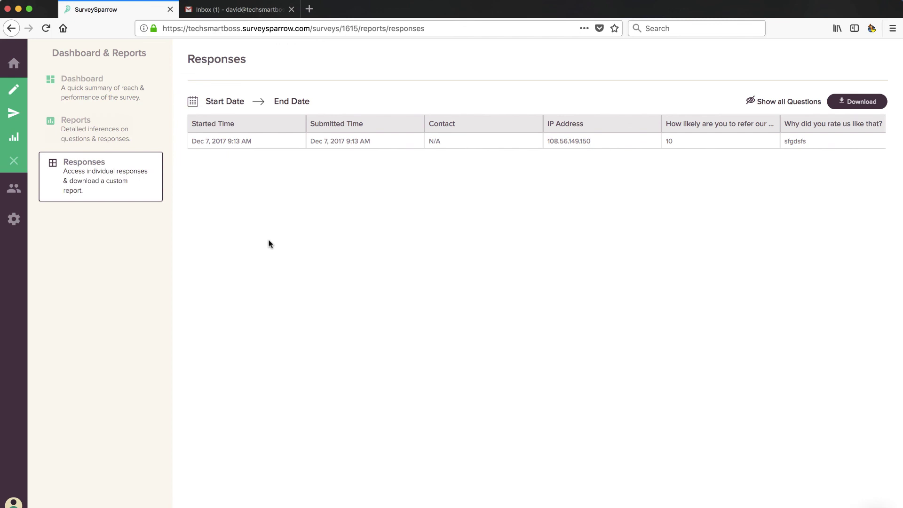
pyautogui.click(96, 94)
pyautogui.moveTo(21, 67)
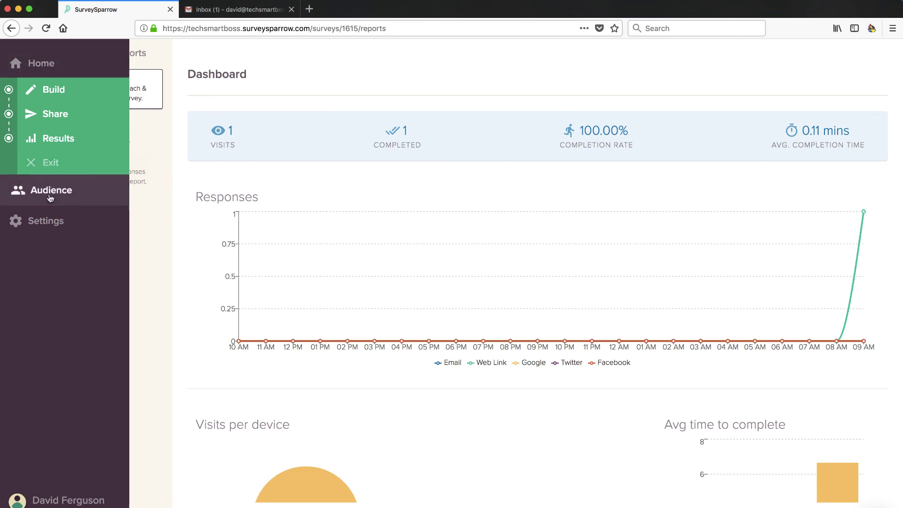
# Step: Visit the Audience contacts and user Settings pages, then go Home to My Surveys
pyautogui.click(52, 196)
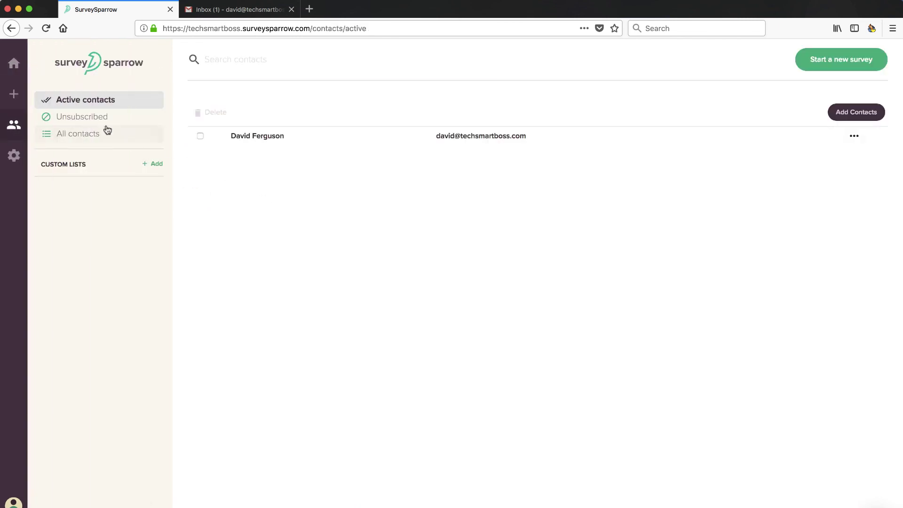
pyautogui.click(21, 156)
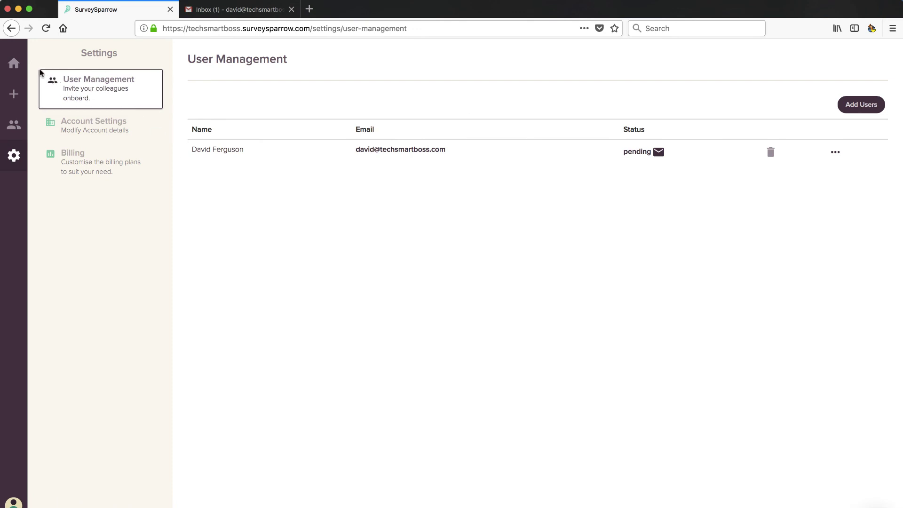
pyautogui.click(21, 63)
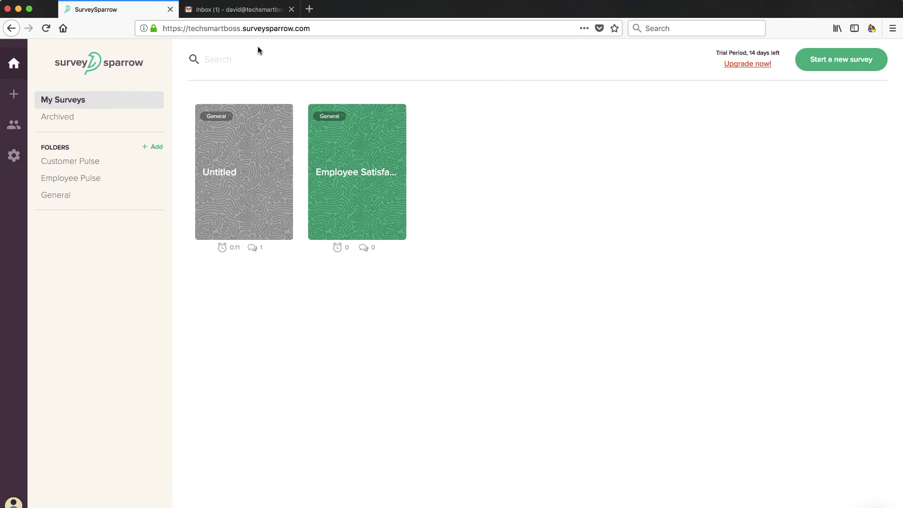